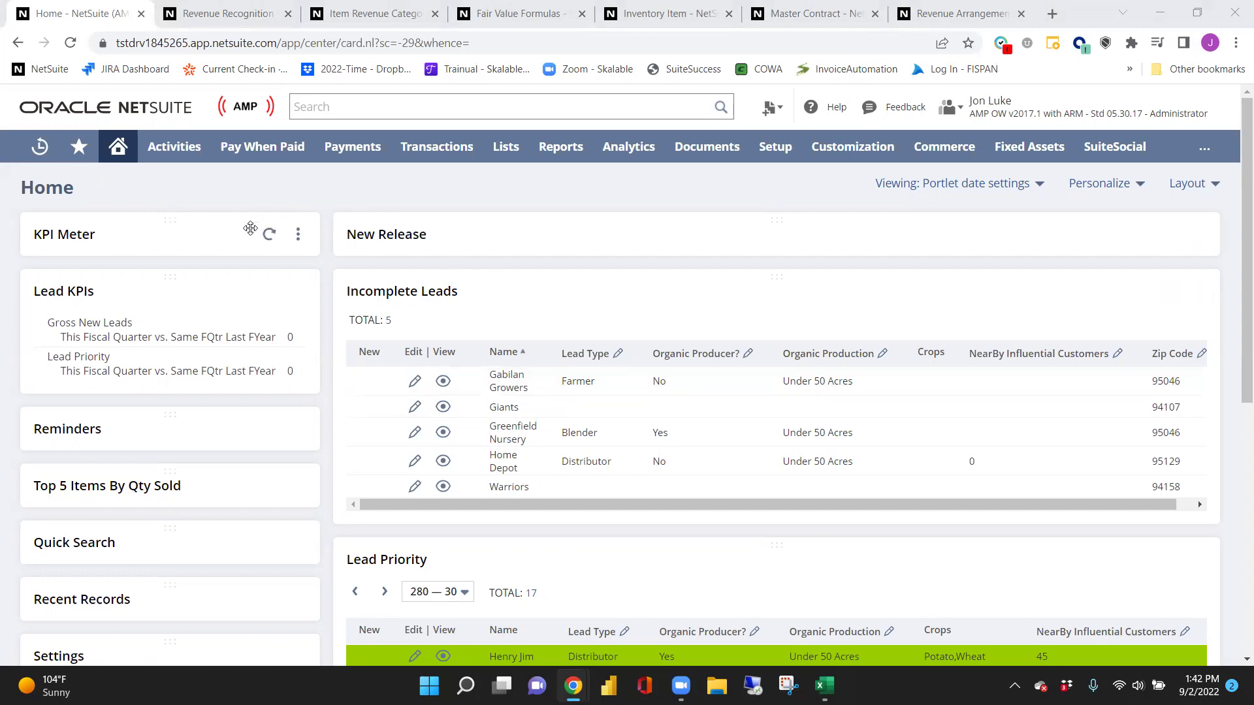
# Open the Fulfill SK rule from the Revenue Recognition Rules list in edit mode to review its settings
pyautogui.click(212, 24)
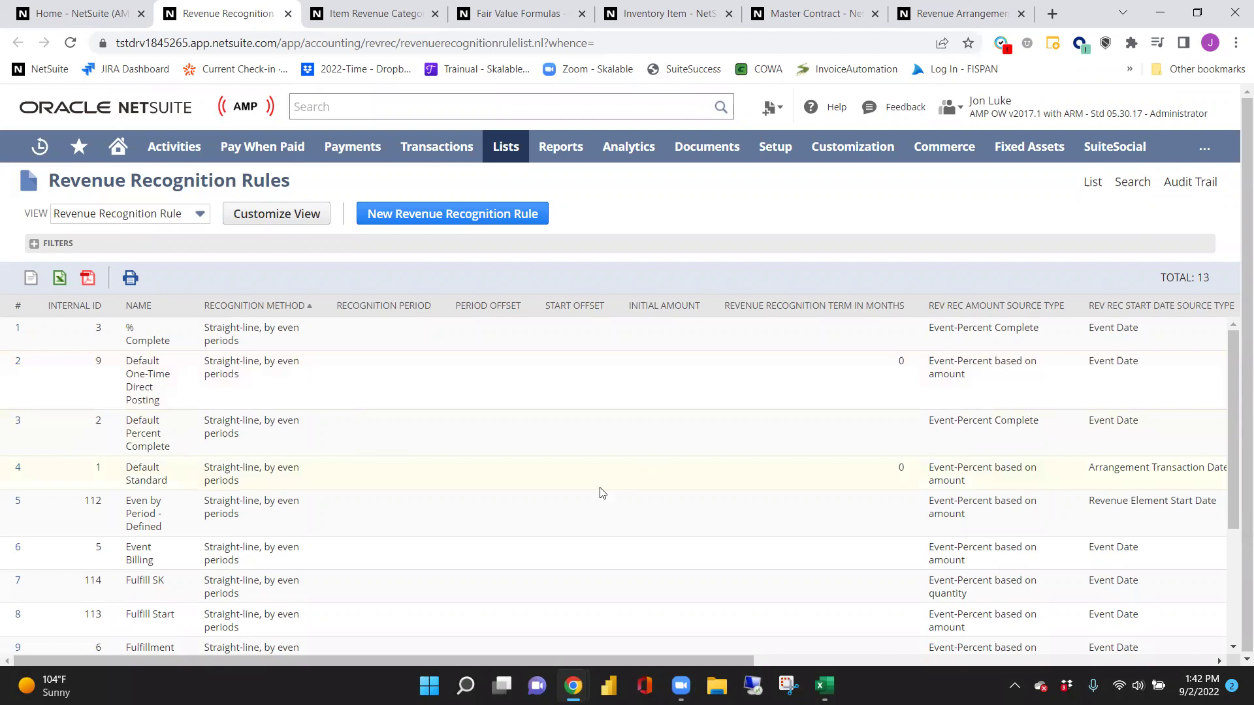
pyautogui.scroll(-1, 600, 516)
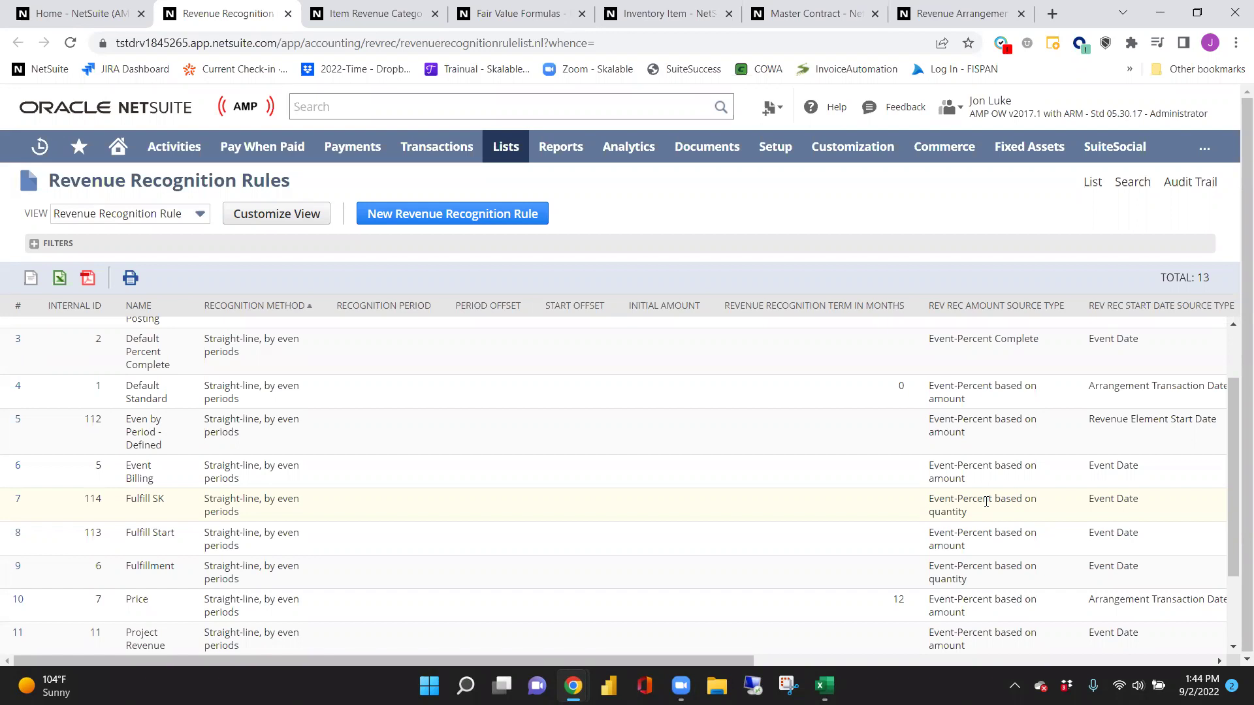
pyautogui.click(18, 501)
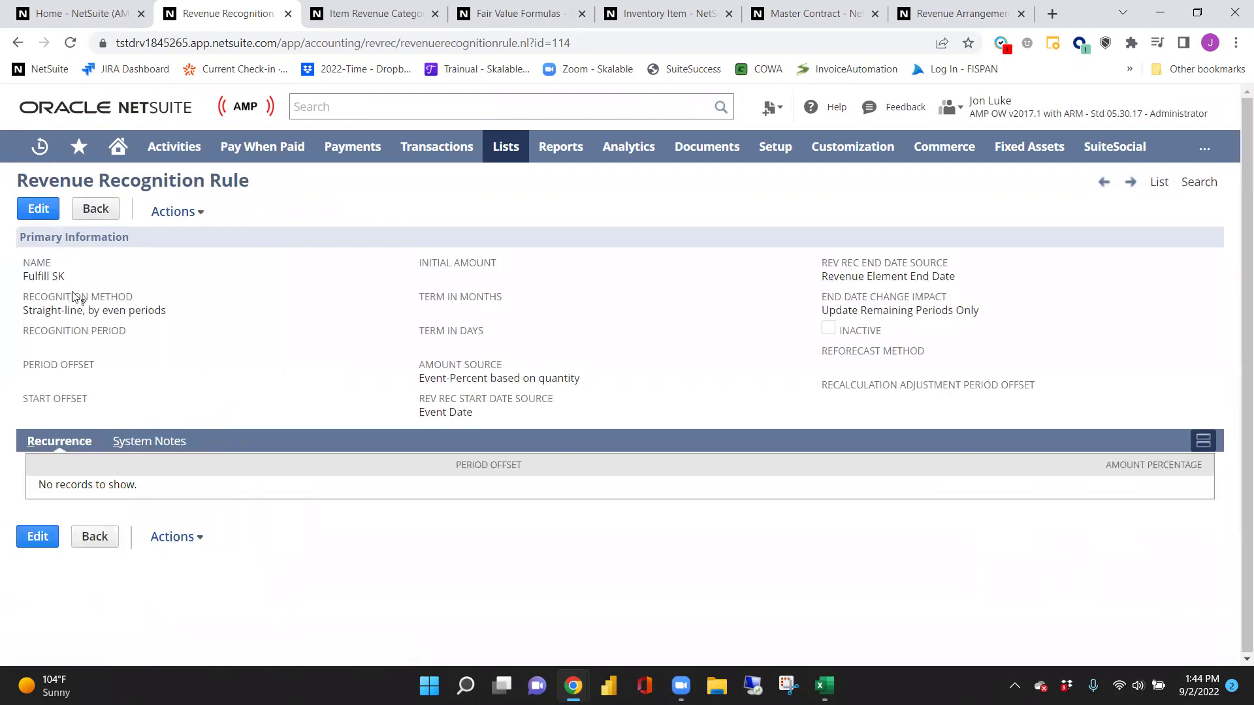
pyautogui.click(38, 209)
pyautogui.click(38, 209)
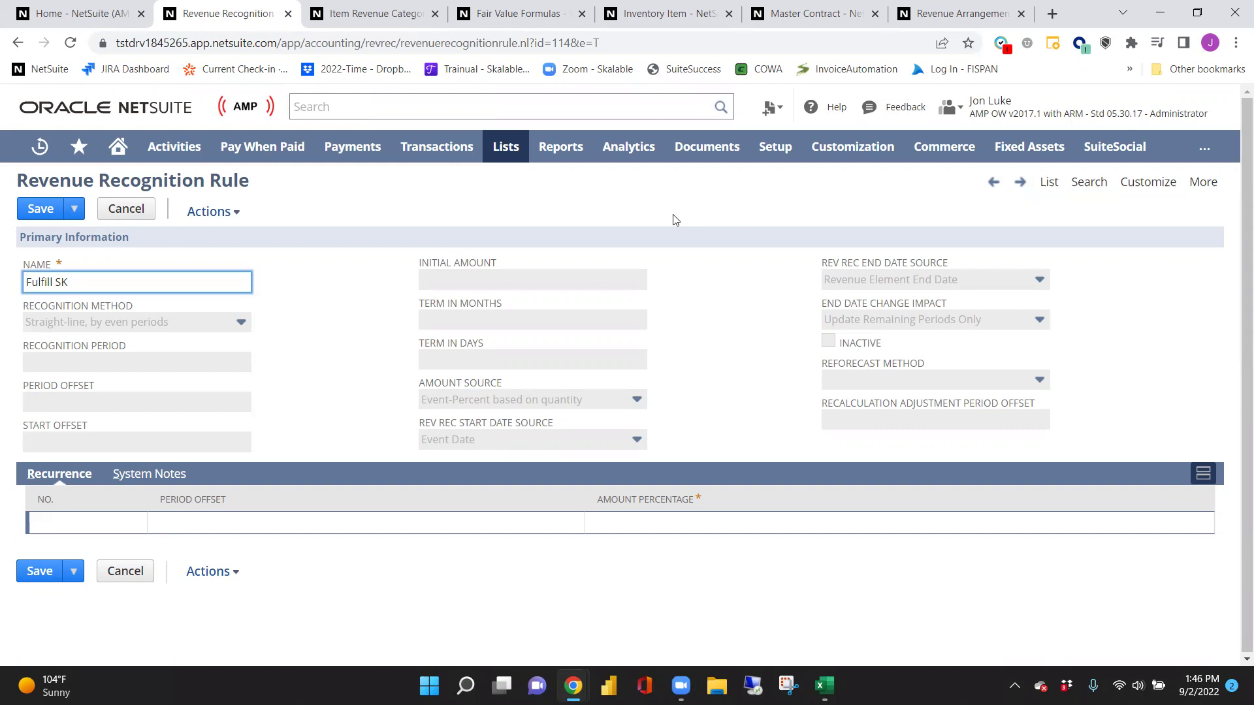
# Review the Item Revenue Category and Fair Value Formulas lists, and locate Fair Value Price Lists under the accounting setup options
pyautogui.click(369, 20)
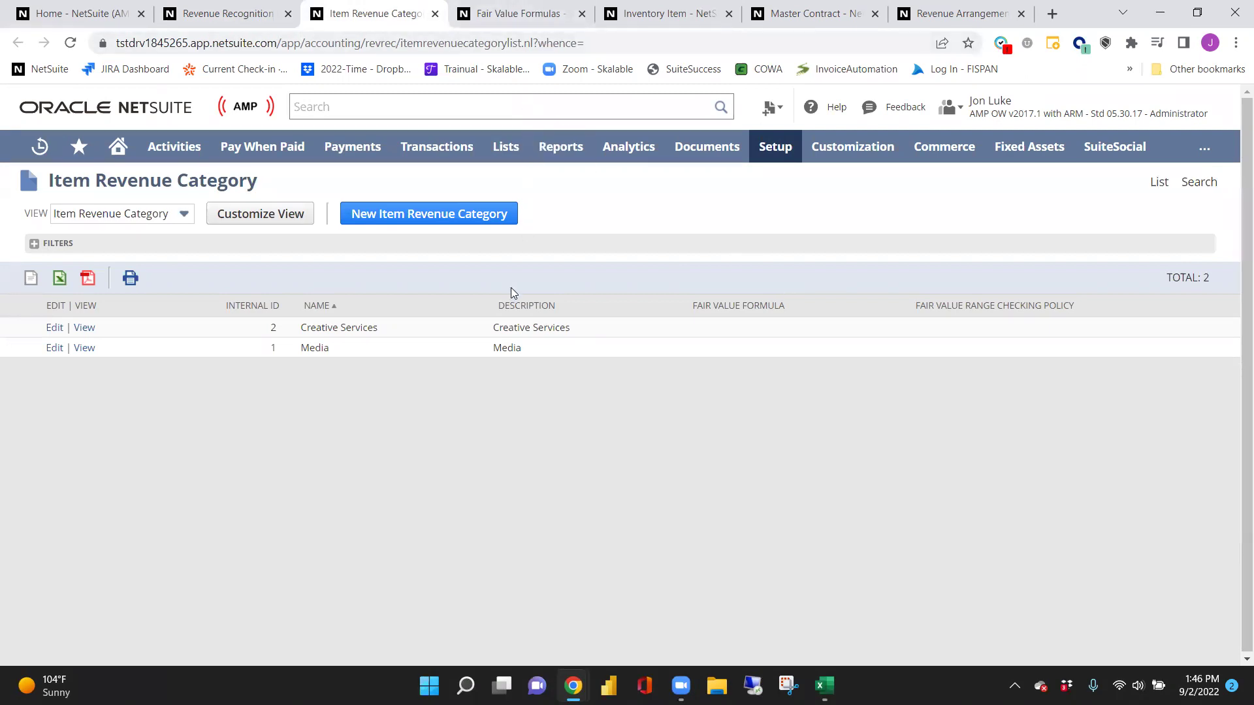
pyautogui.click(492, 20)
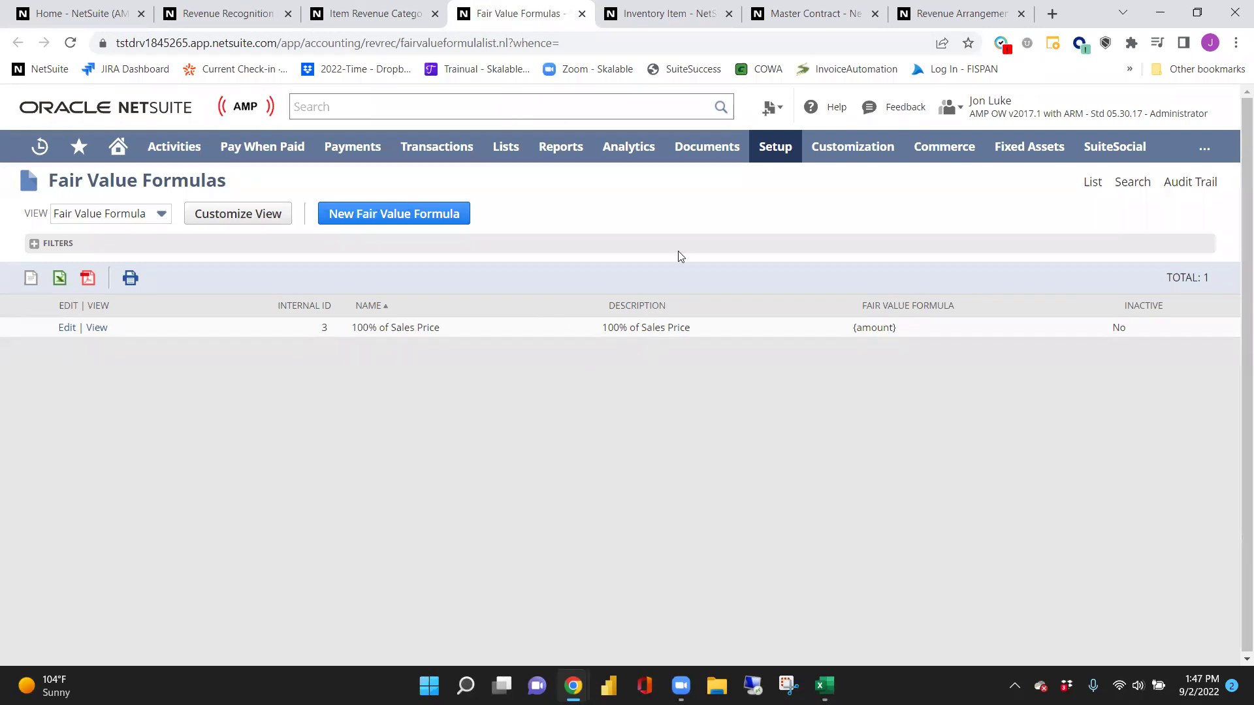
pyautogui.moveTo(772, 152)
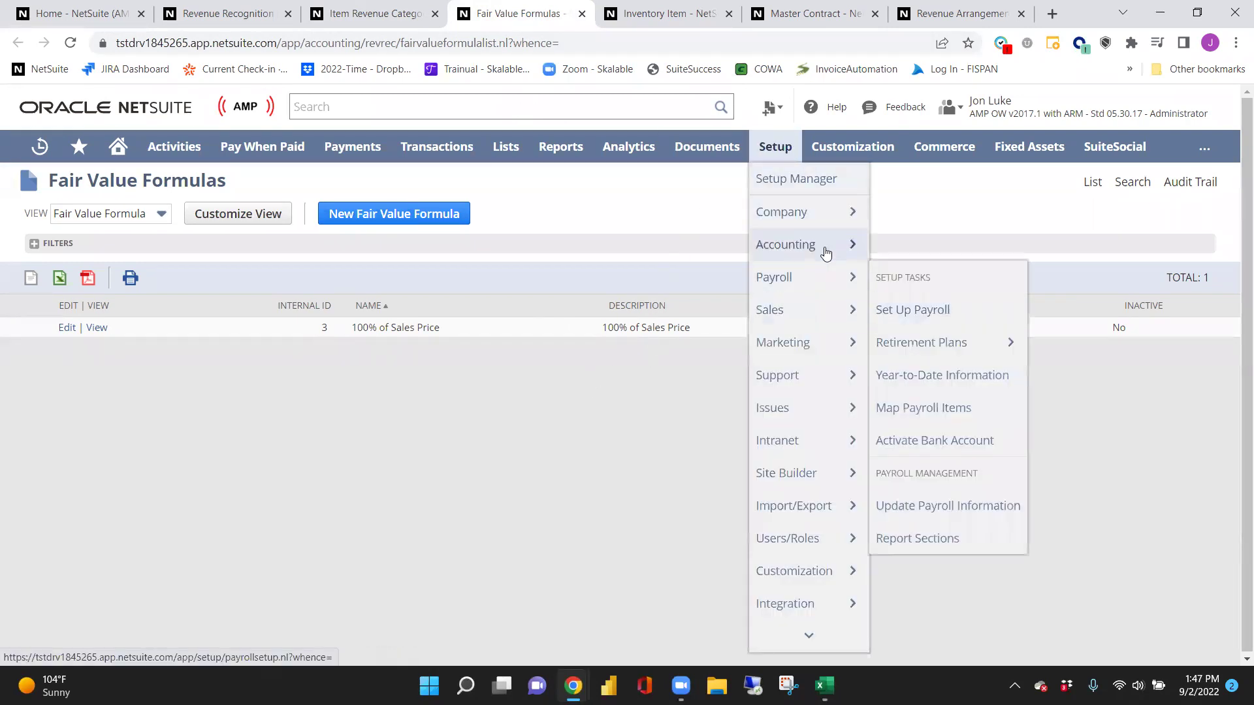
pyautogui.moveTo(826, 254)
pyautogui.scroll(-10, 928, 471)
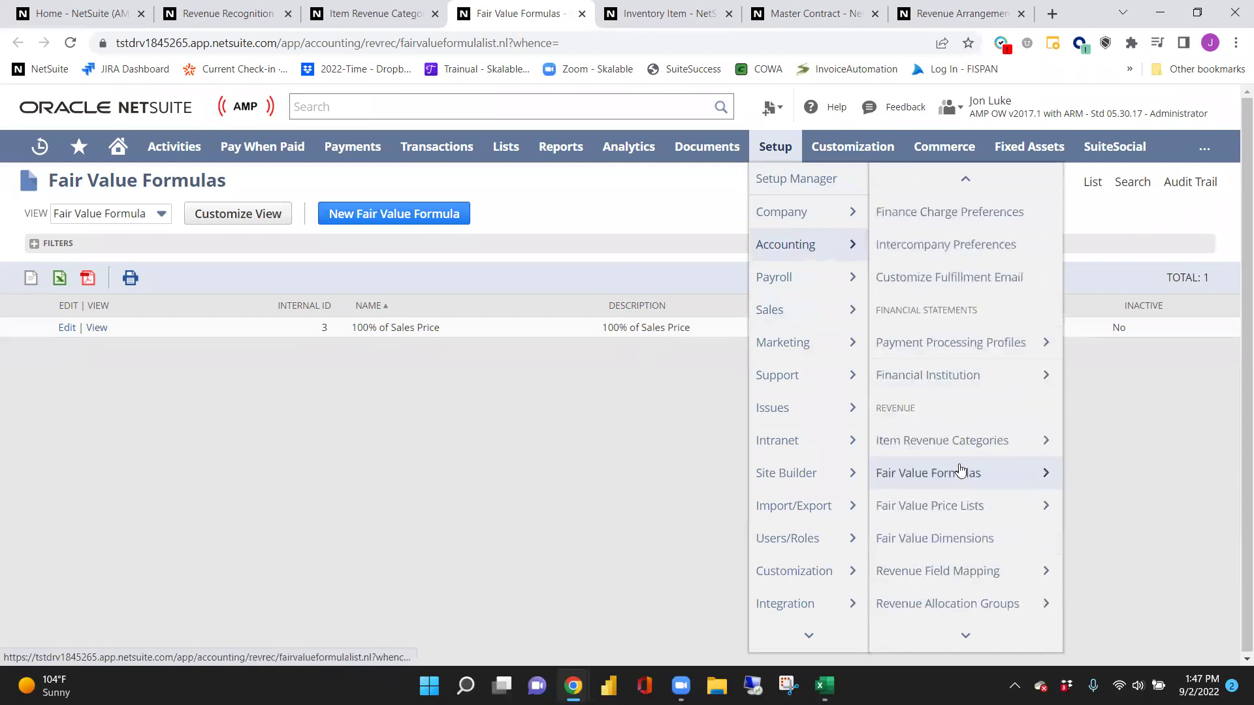
pyautogui.moveTo(965, 510)
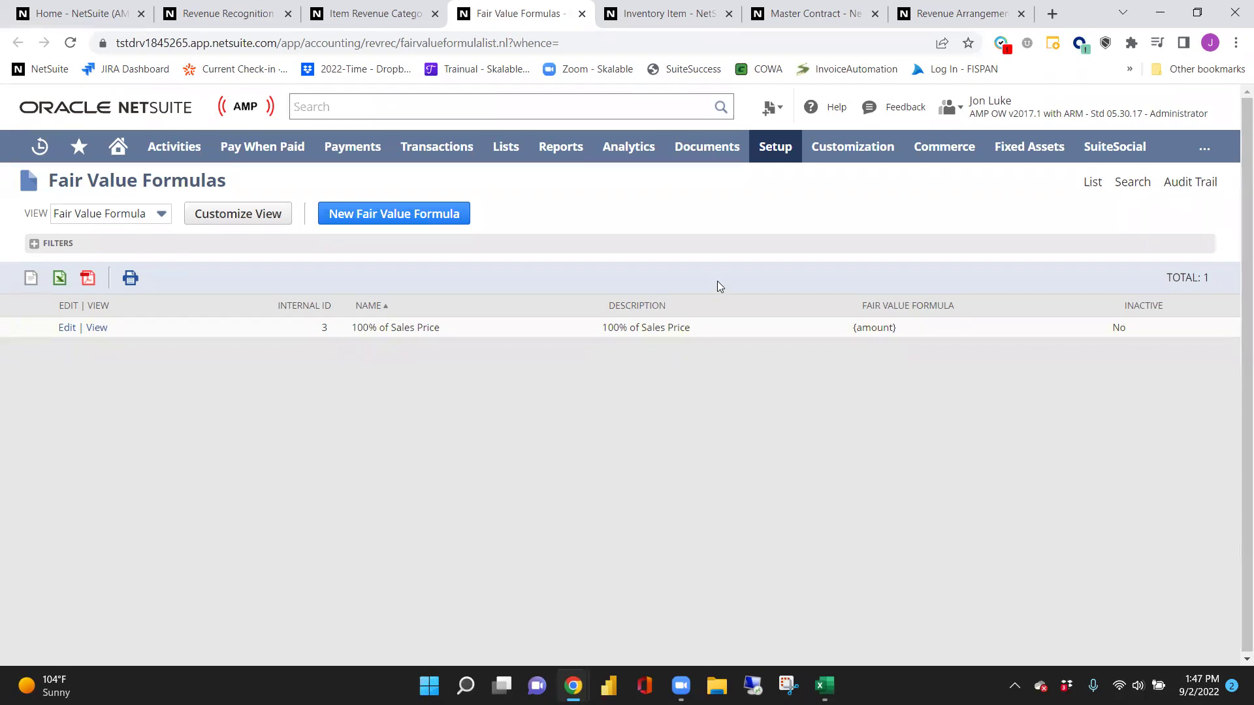
# Open the .Magazine inventory item for editing and examine the choices for Create Revenue Plans On in its accounting settings
pyautogui.click(675, 22)
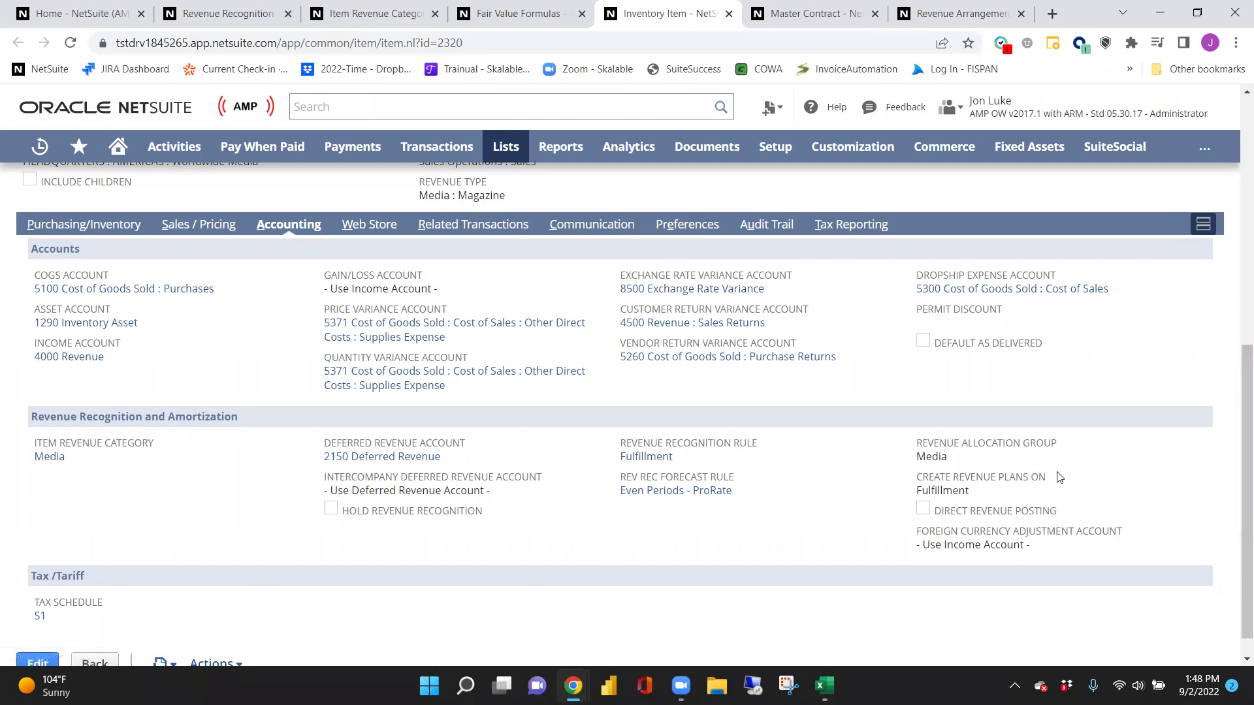
pyautogui.press('F5')
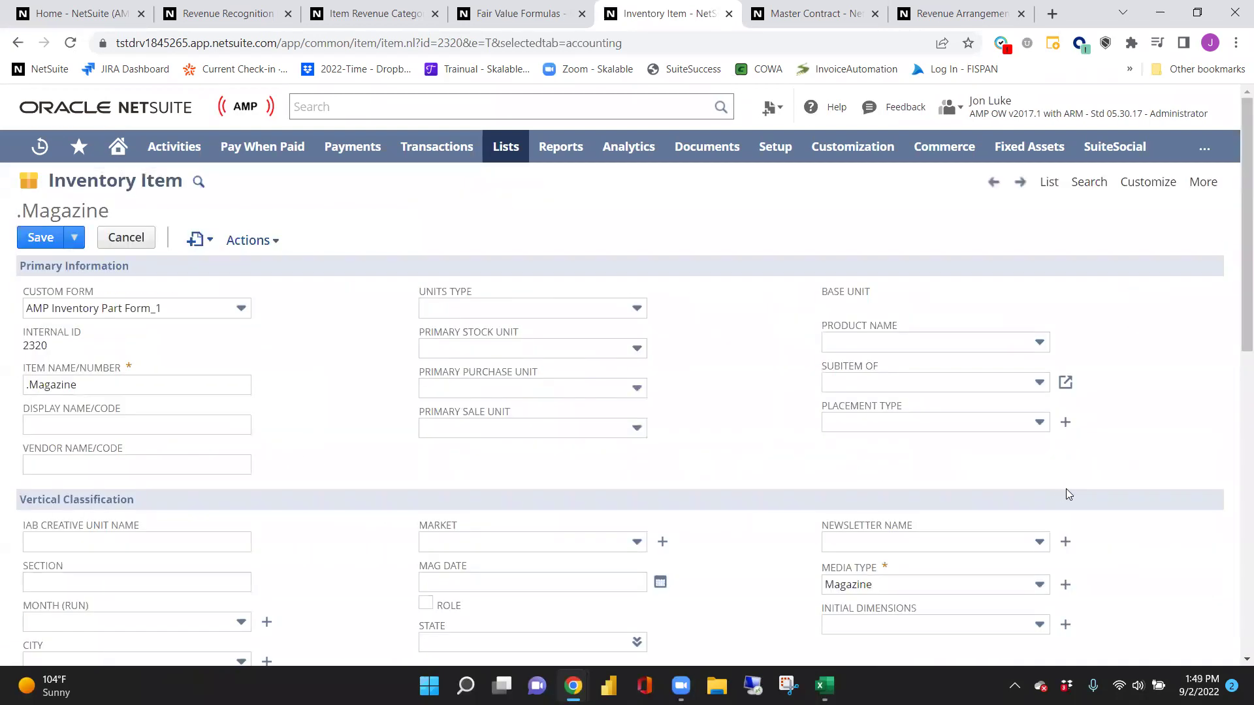
pyautogui.scroll(-3, 417, 453)
pyautogui.click(1133, 567)
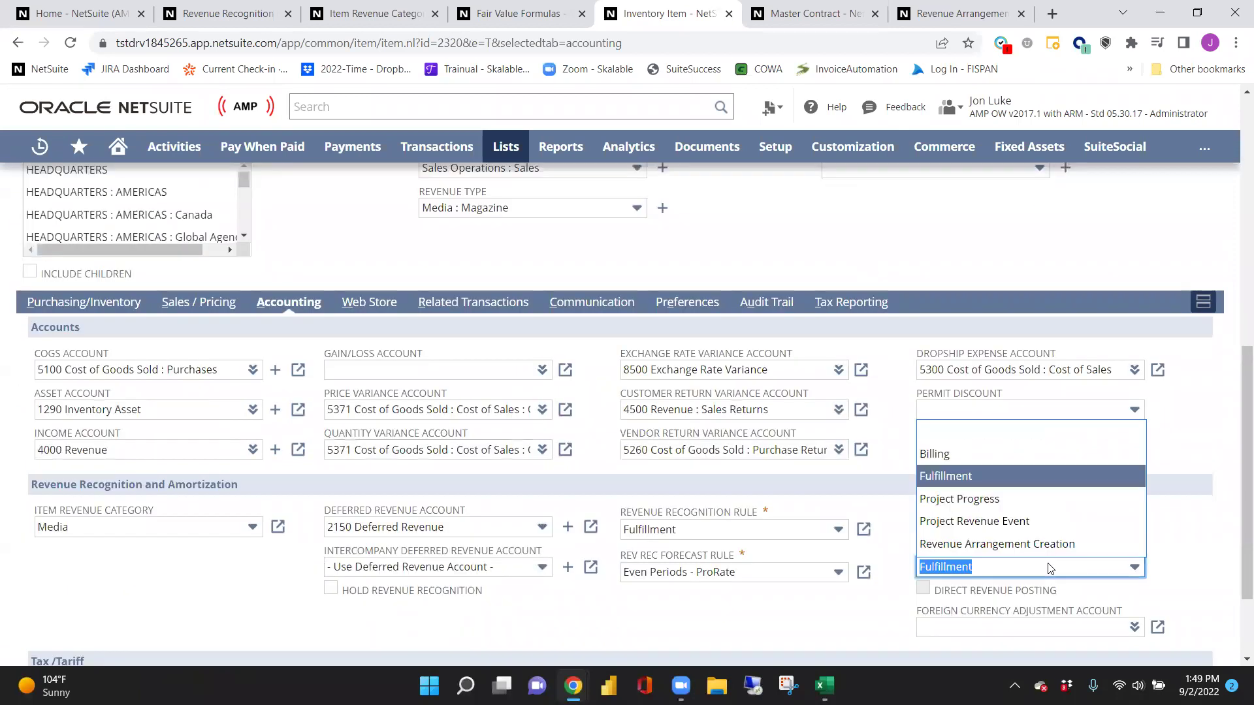
pyautogui.scroll(-1, 1184, 513)
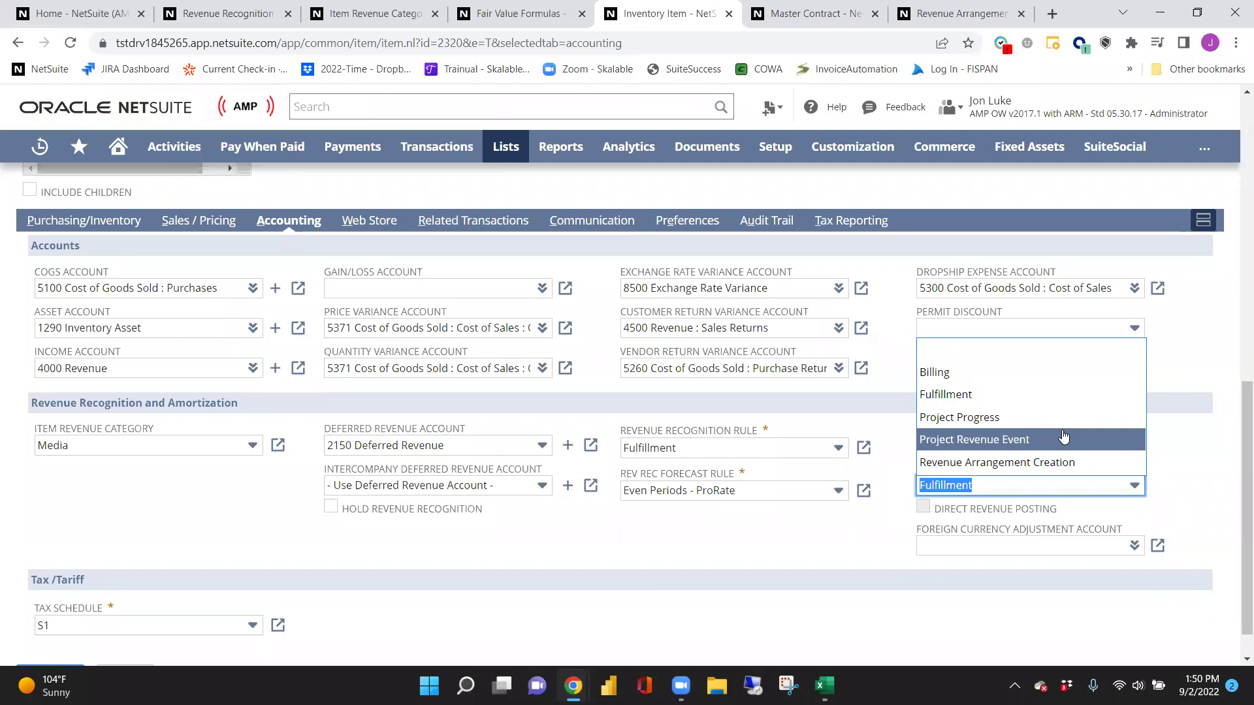
pyautogui.click(828, 554)
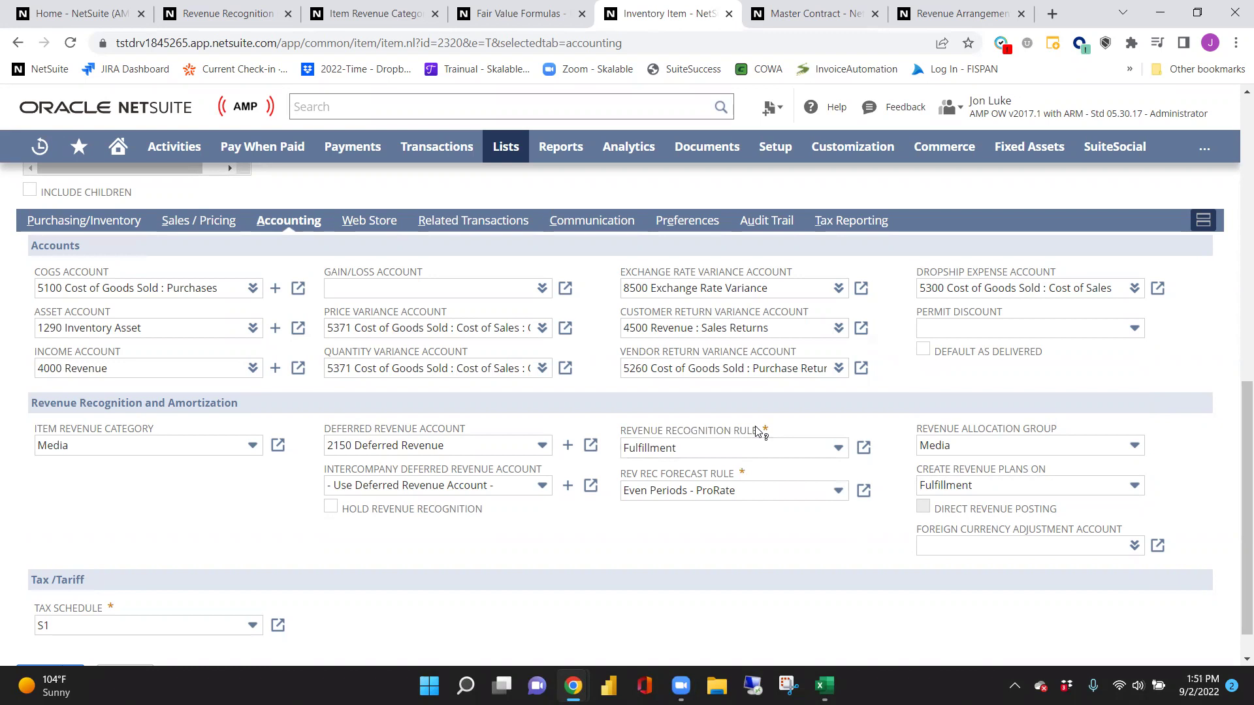
# Review the item lines of the Skalable Tech master contract and display its related records
pyautogui.click(799, 20)
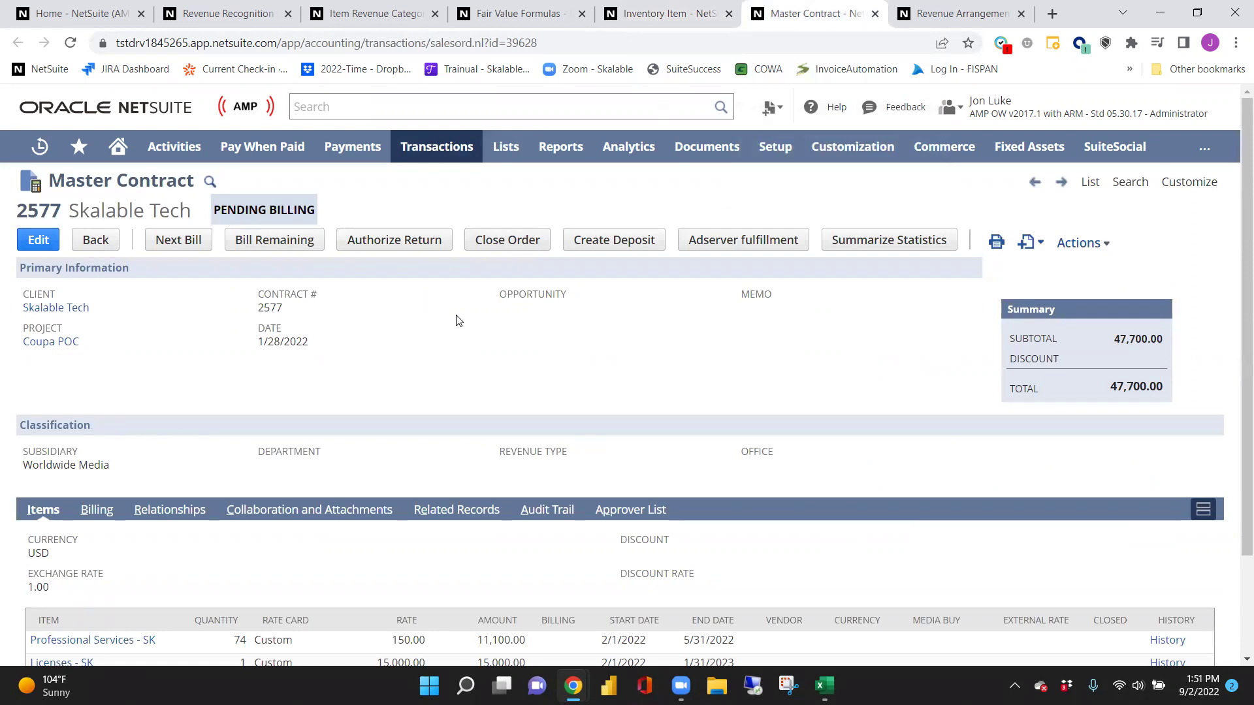
pyautogui.scroll(-2, 458, 320)
pyautogui.scroll(1, 461, 337)
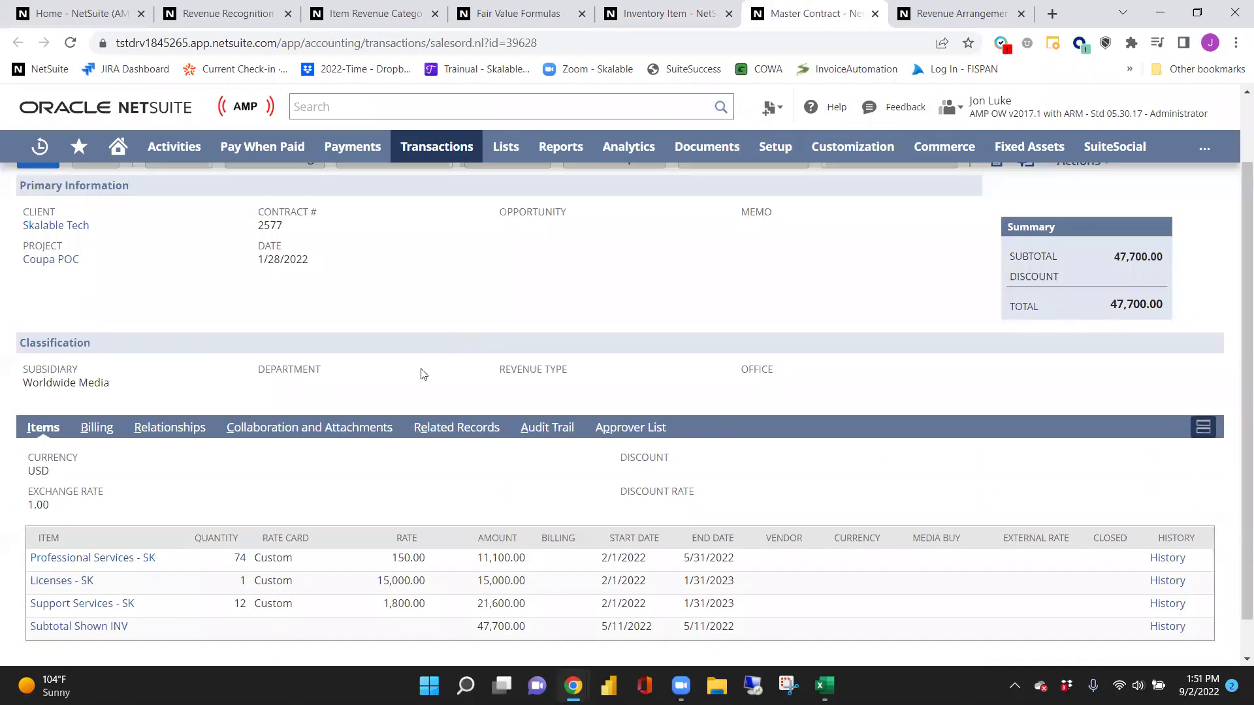
pyautogui.scroll(-1, 421, 374)
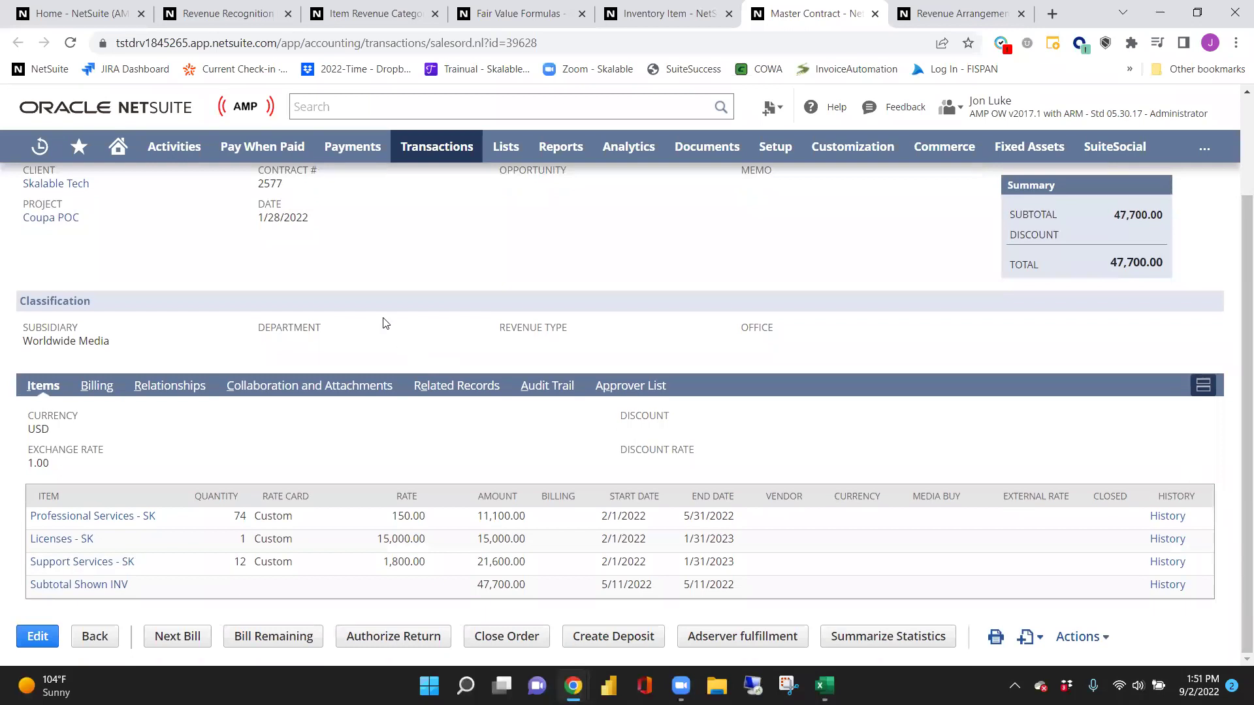
pyautogui.scroll(1, 386, 322)
pyautogui.scroll(-1, 388, 347)
pyautogui.click(456, 386)
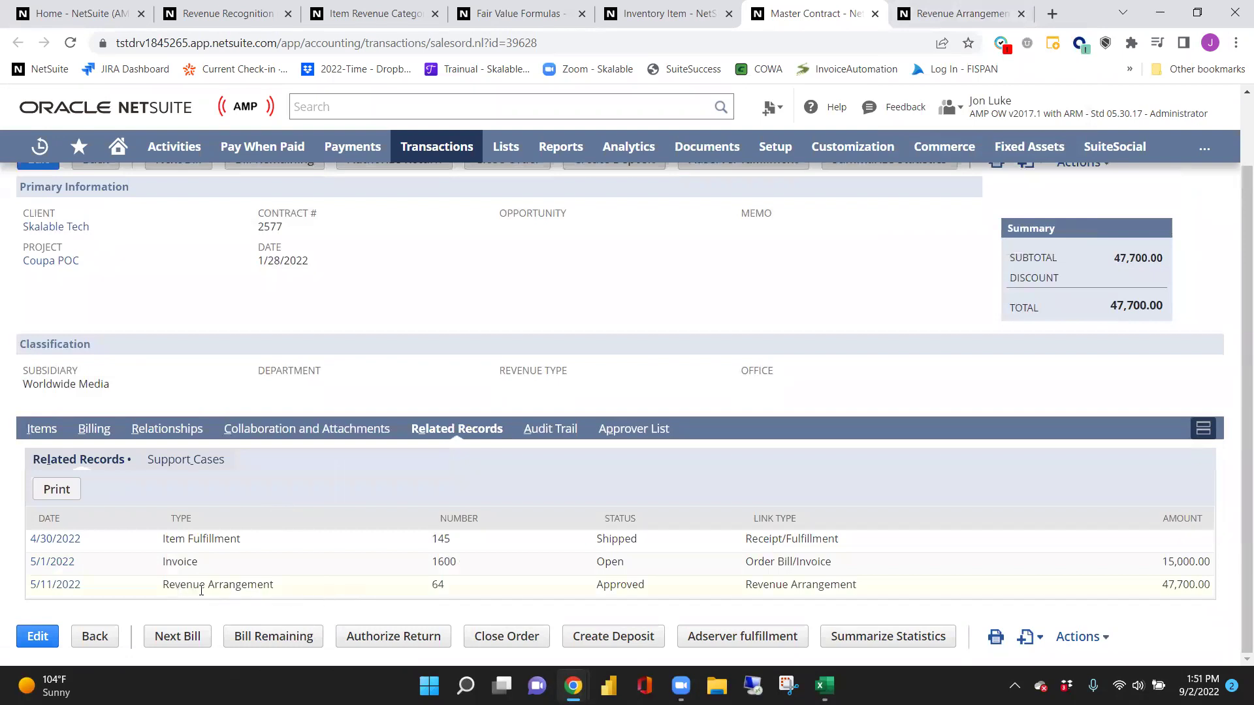
# Examine the Skalable Tech revenue arrangement's revenue elements across the fair value, allocation and revenue recognition plan columns
pyautogui.hotkey('ctrl', 'Tab')
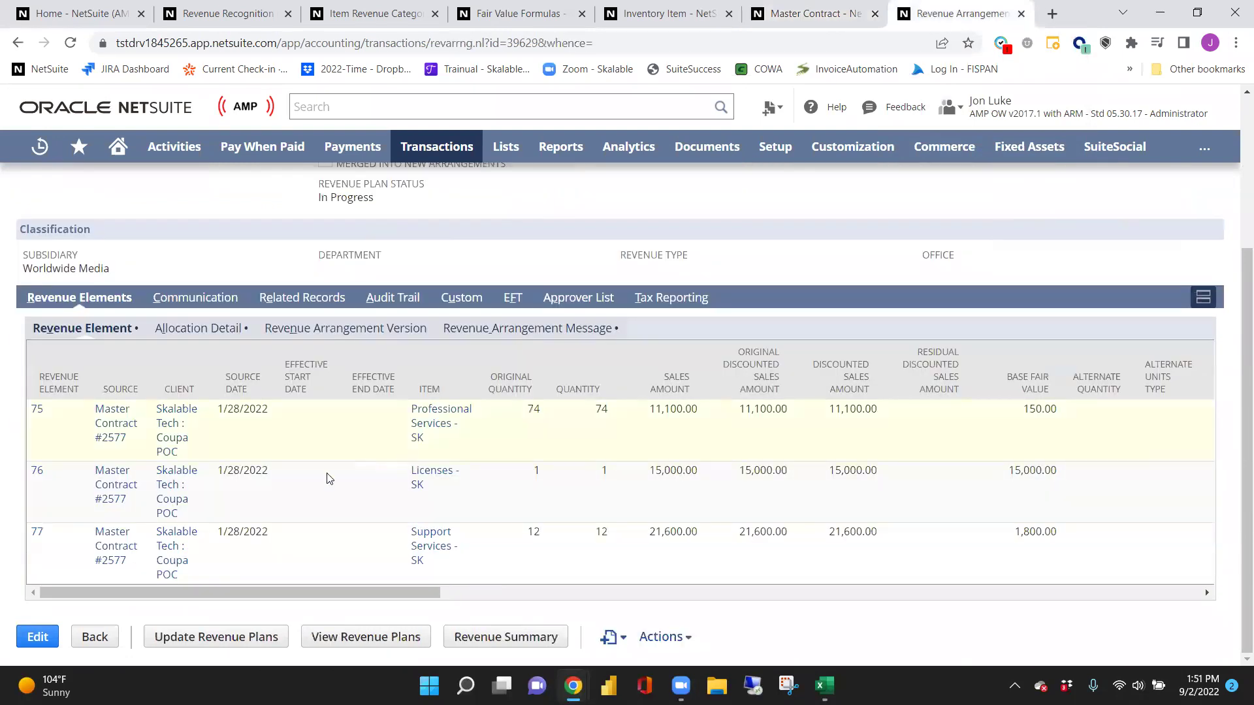
pyautogui.scroll(3, 366, 540)
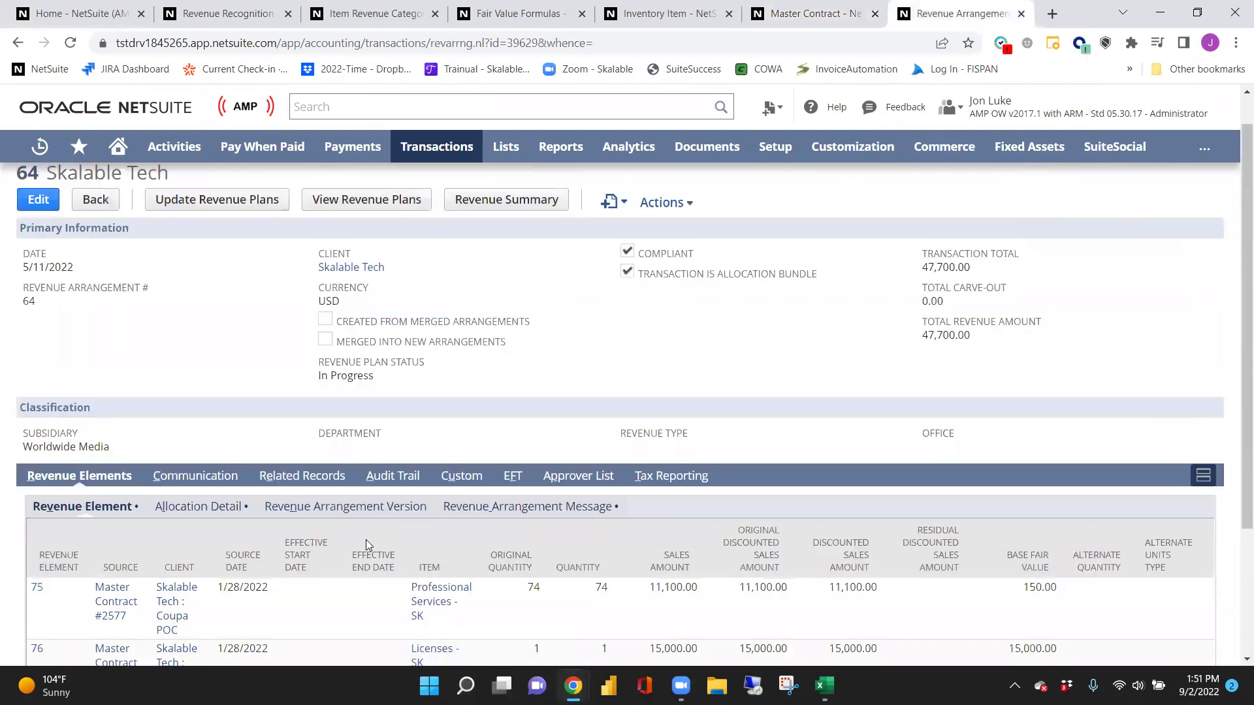
pyautogui.scroll(-4, 372, 537)
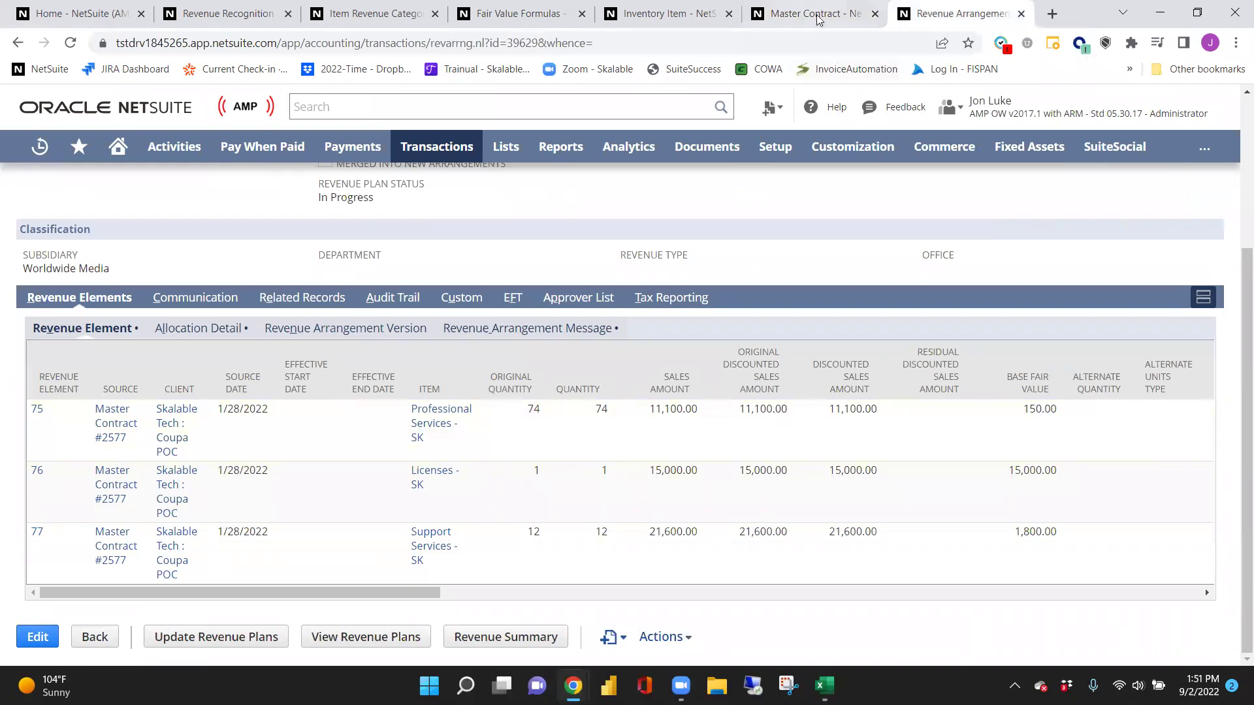
pyautogui.moveTo(817, 18)
pyautogui.moveTo(376, 592); pyautogui.dragTo(459, 592)
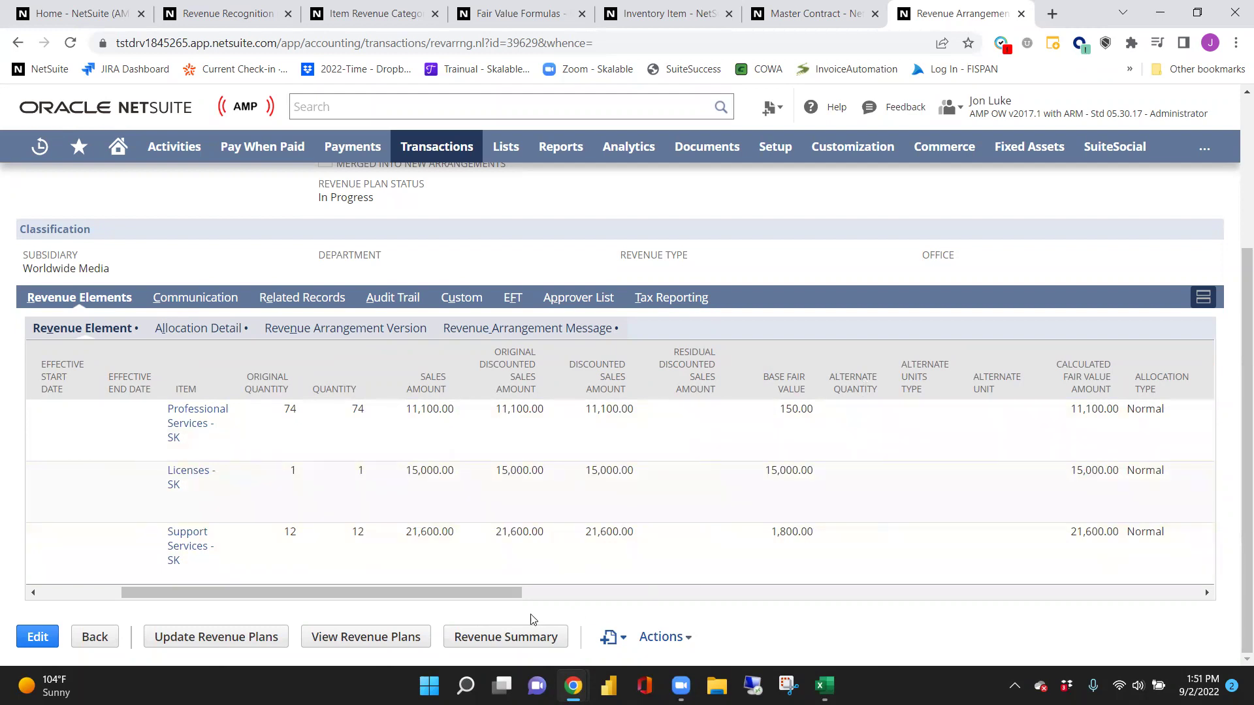
pyautogui.moveTo(519, 592); pyautogui.dragTo(618, 593)
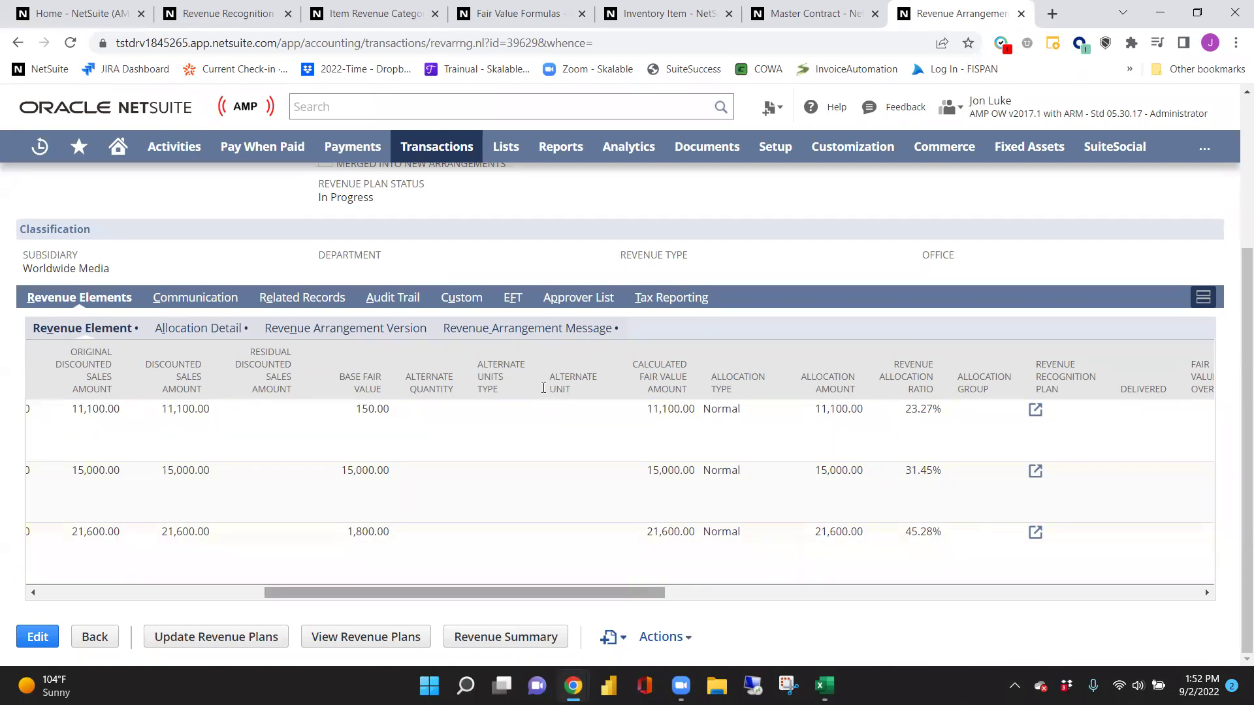
# Recheck the arrangement's header and revenue elements, and display its actual revenue recognition plans
pyautogui.scroll(2, 333, 337)
pyautogui.scroll(2, 368, 332)
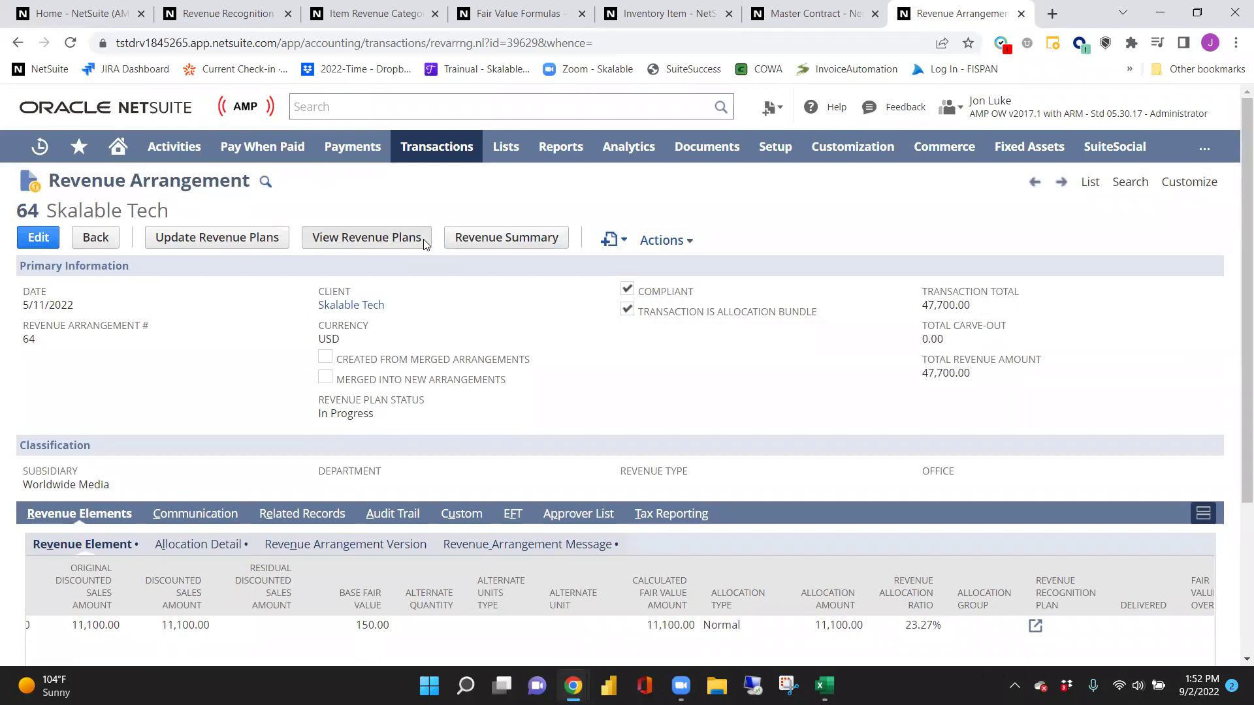
pyautogui.scroll(-3, 654, 578)
pyautogui.moveTo(653, 577); pyautogui.dragTo(291, 570)
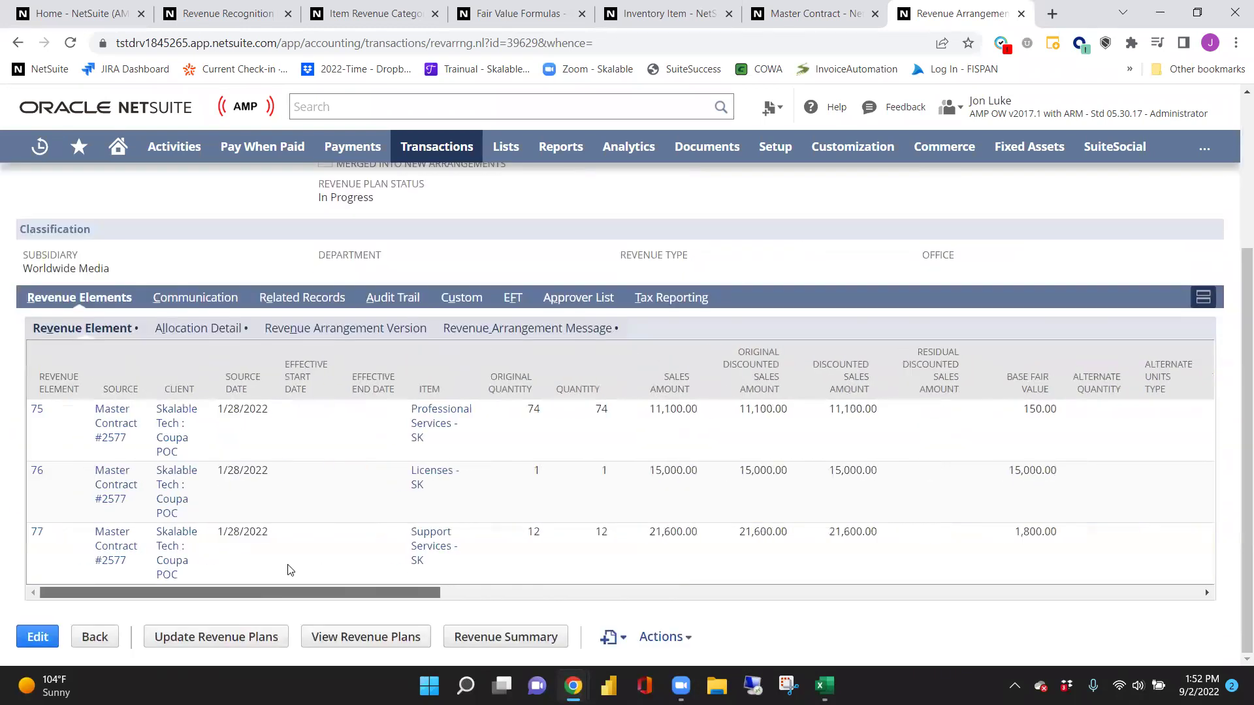
pyautogui.scroll(3, 291, 570)
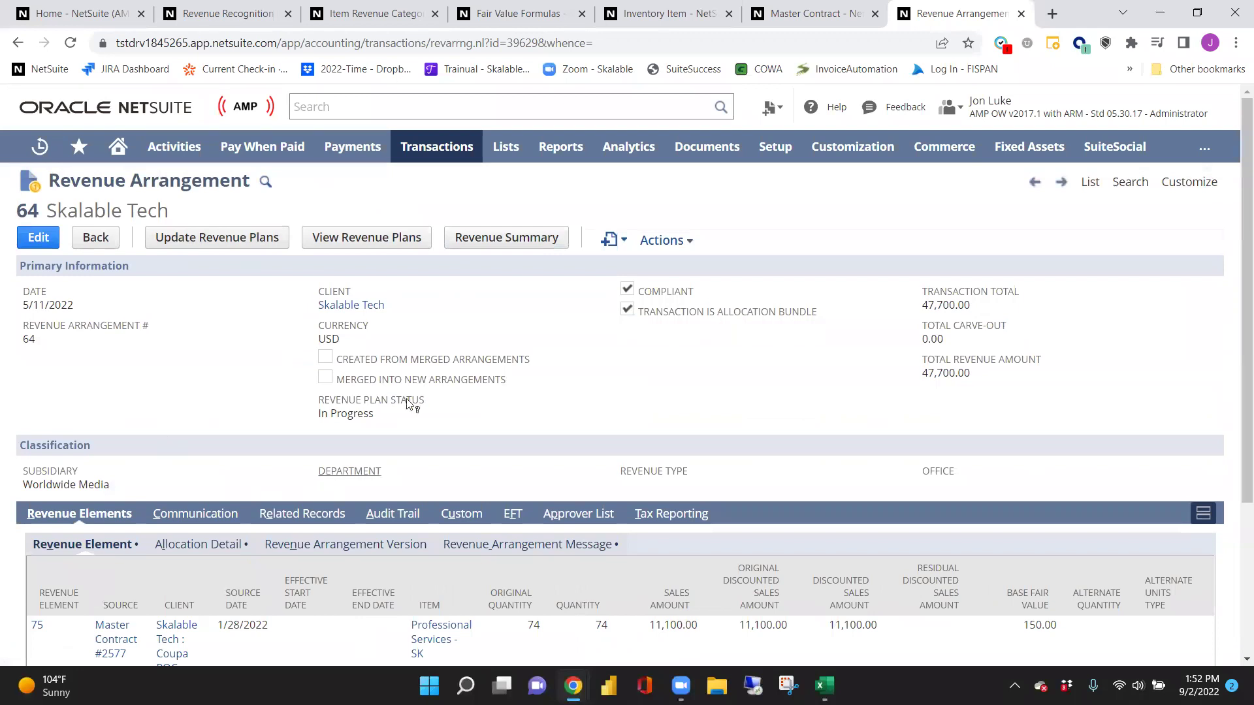
pyautogui.scroll(-2, 408, 399)
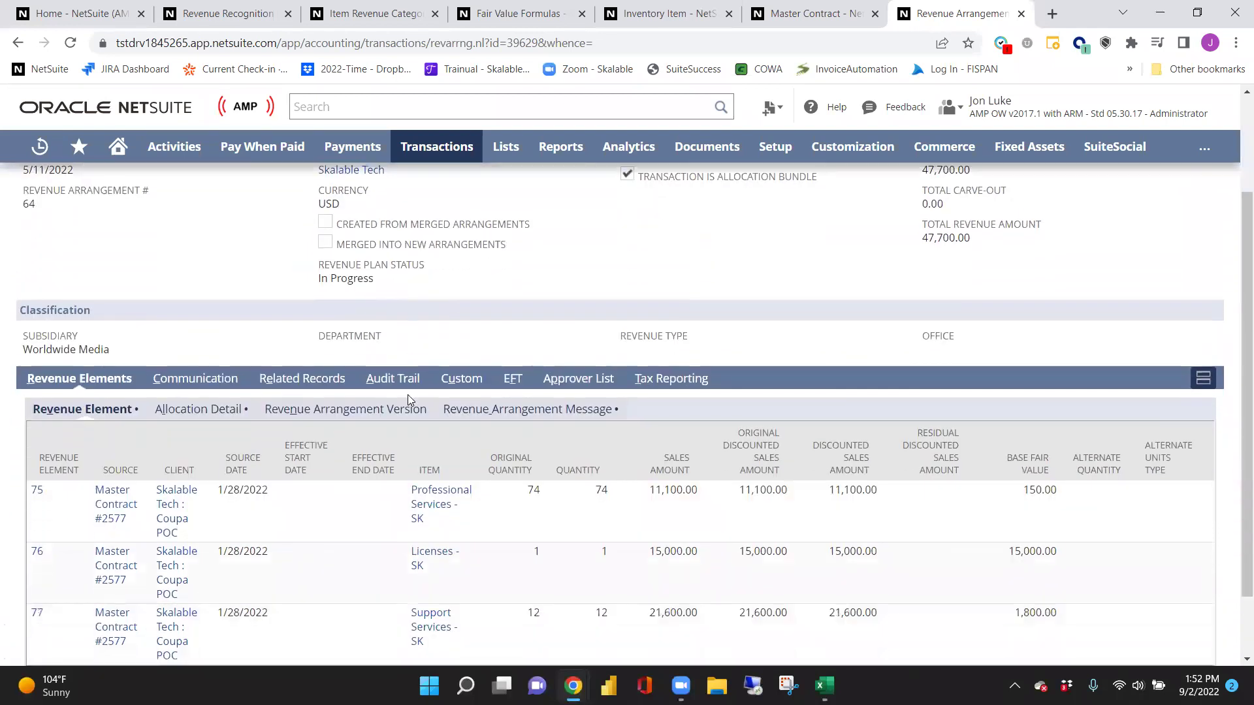
pyautogui.scroll(-1, 408, 394)
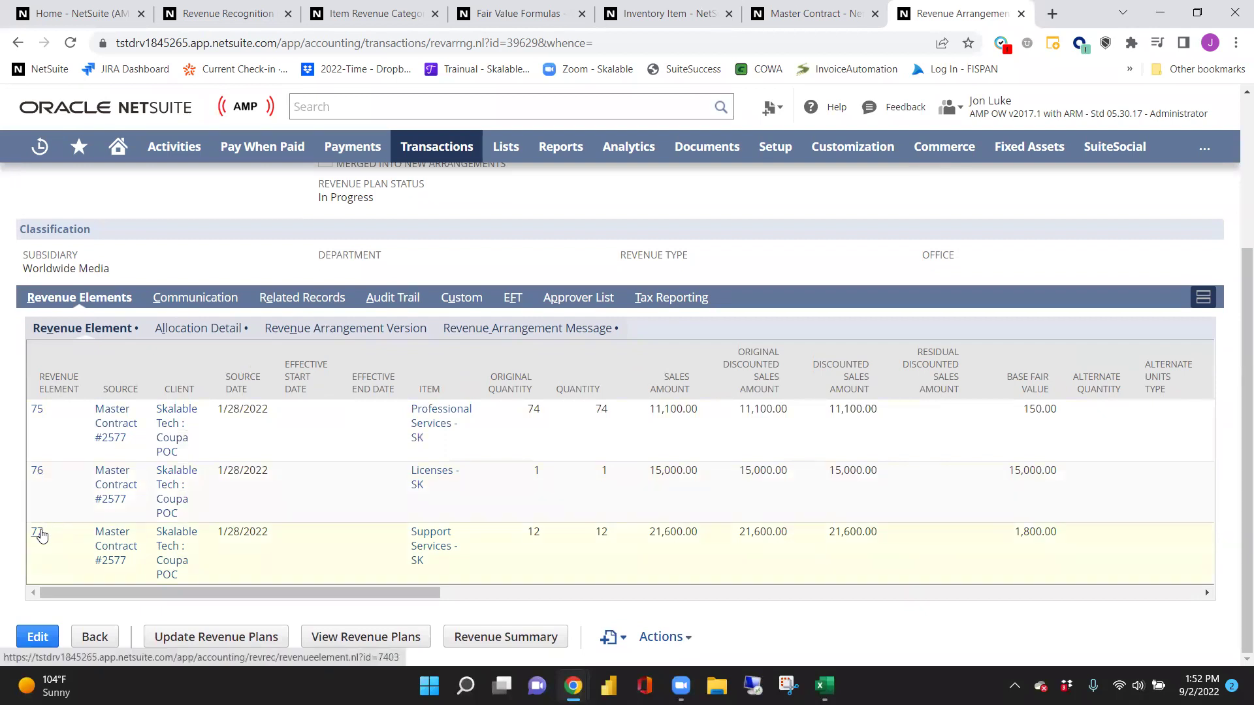
pyautogui.scroll(3, 45, 464)
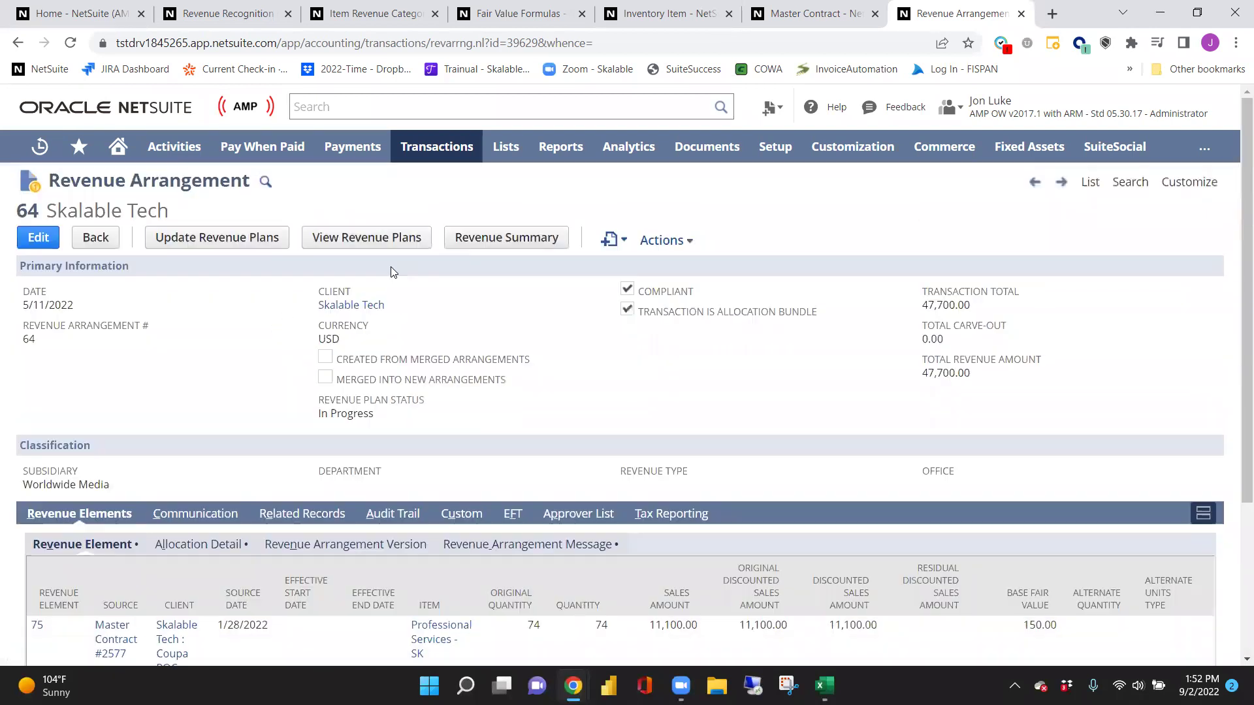
pyautogui.click(373, 245)
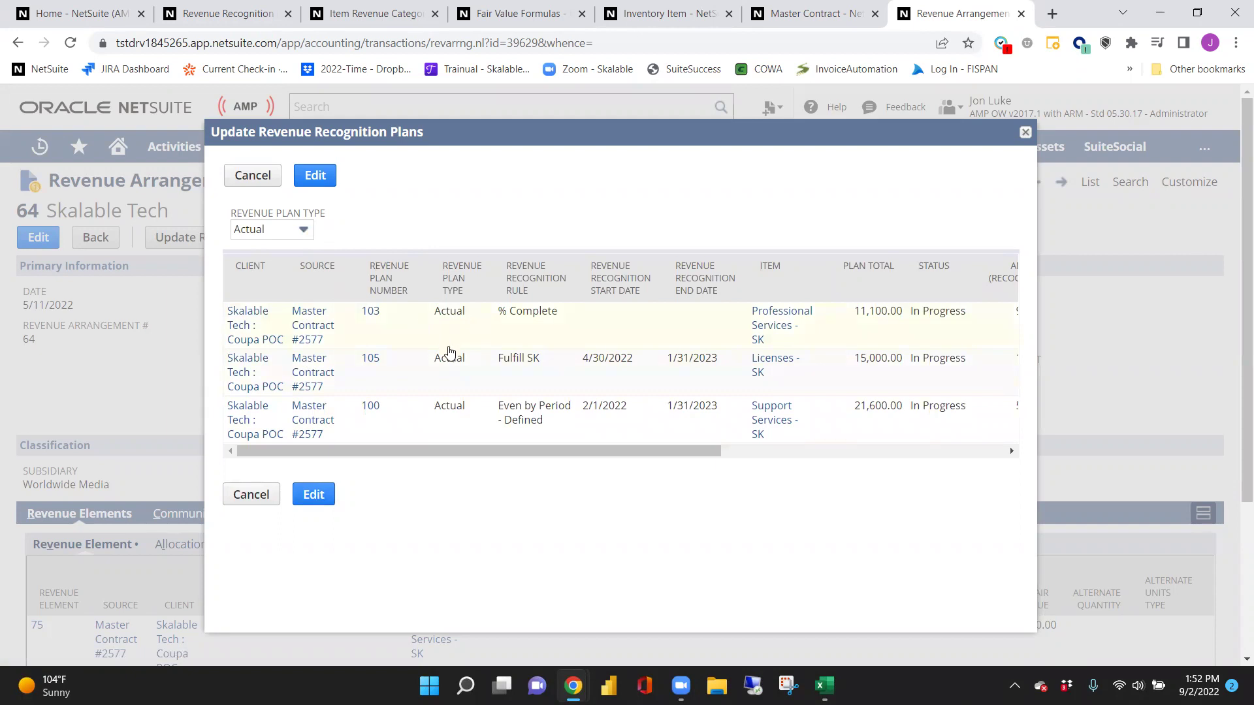
pyautogui.moveTo(575, 455); pyautogui.dragTo(457, 457)
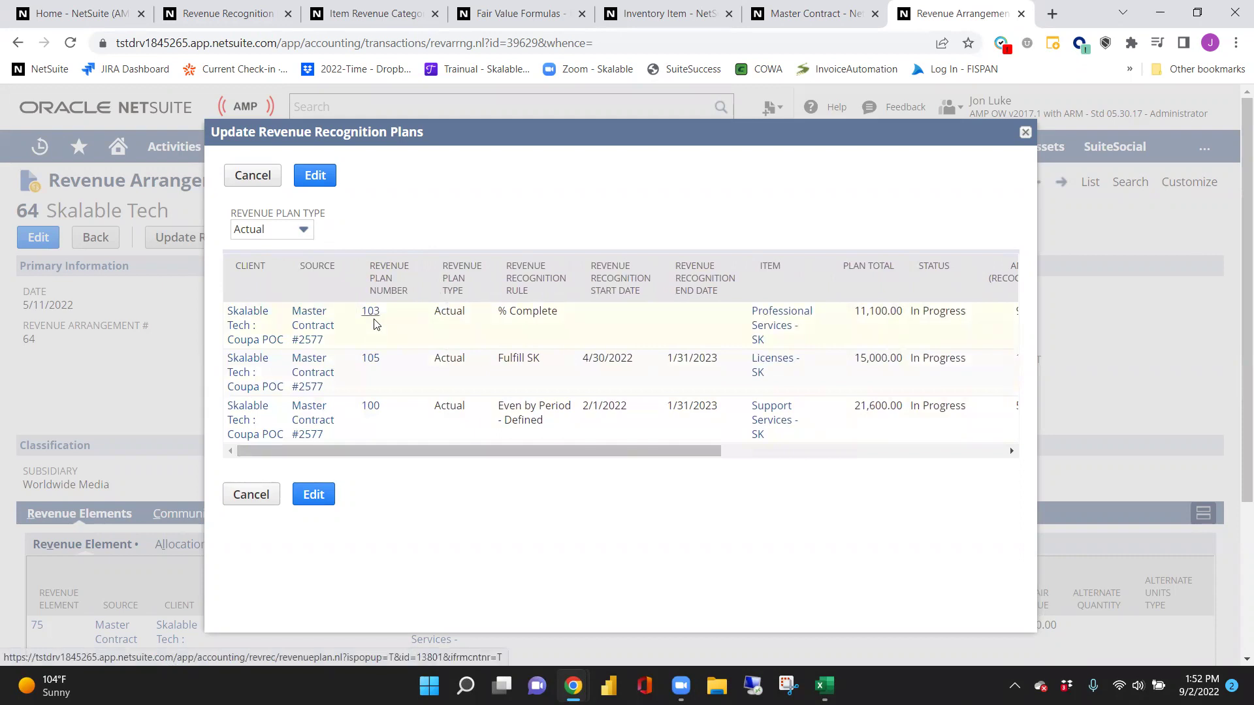
# Open the Professional Services - SK revenue plan and examine its recognition rule, amounts and planned revenue by period
pyautogui.click(373, 313)
pyautogui.scroll(-4, 578, 359)
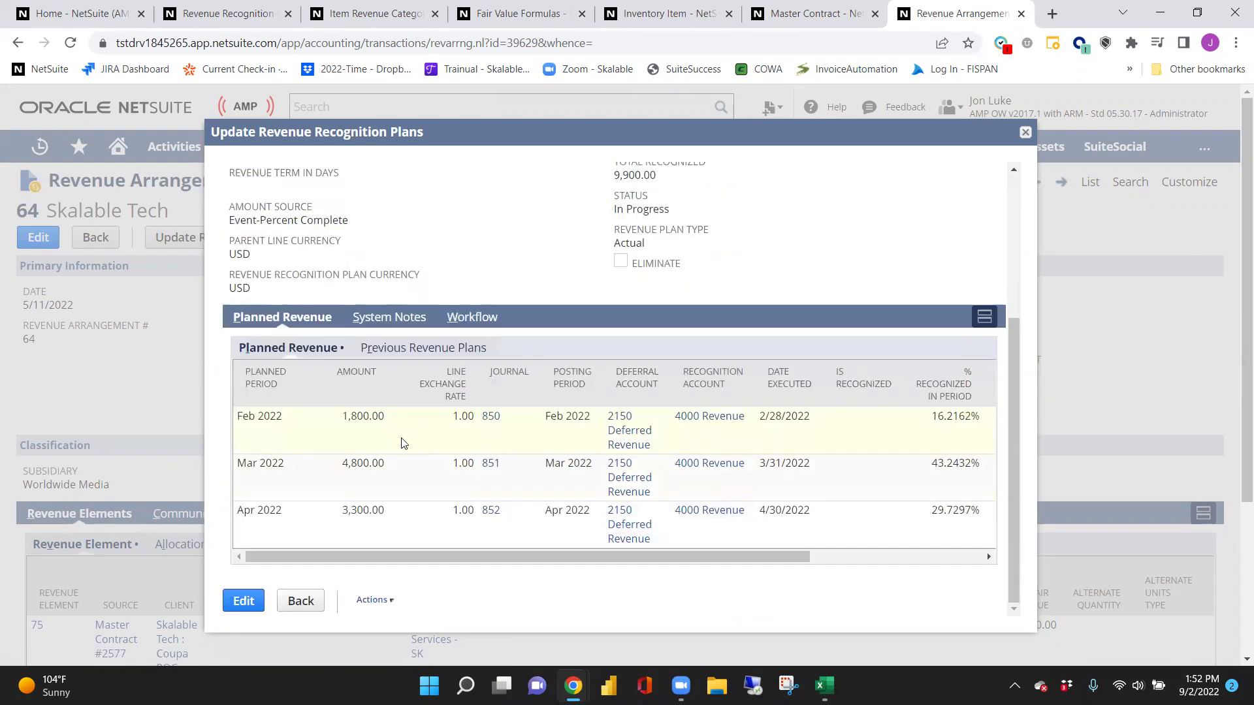
pyautogui.scroll(2, 428, 446)
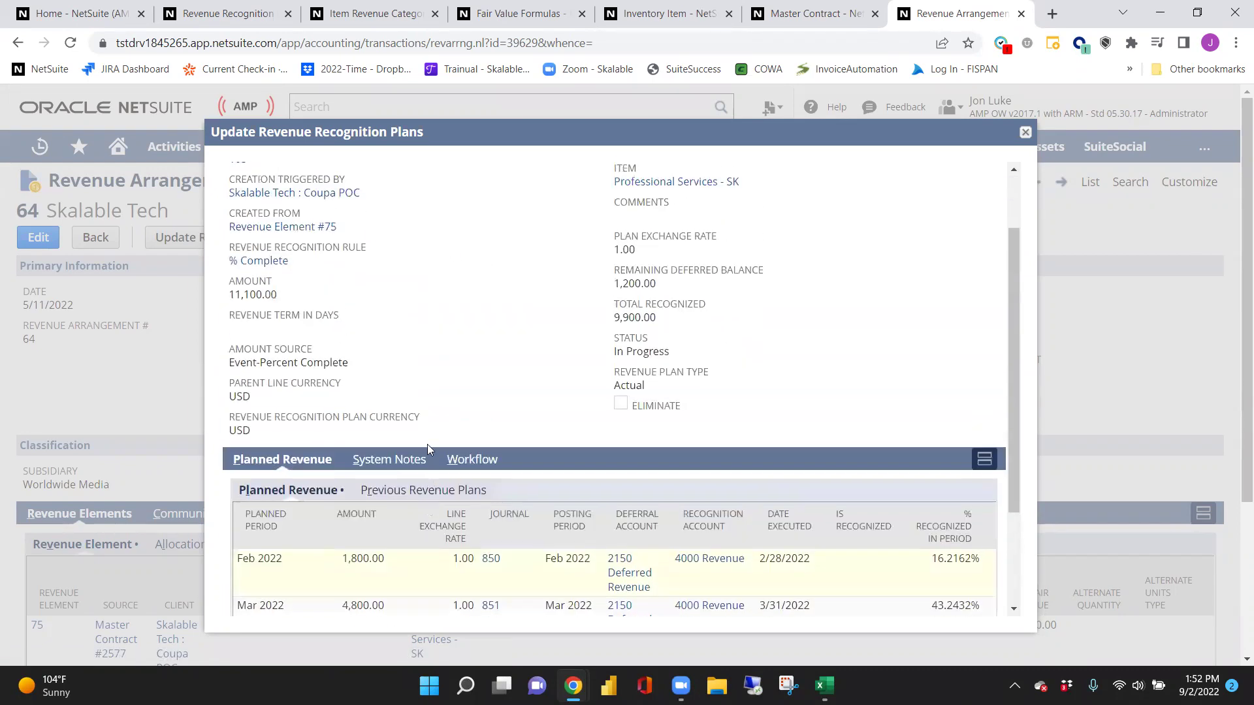
pyautogui.scroll(1, 391, 392)
pyautogui.scroll(-1, 291, 353)
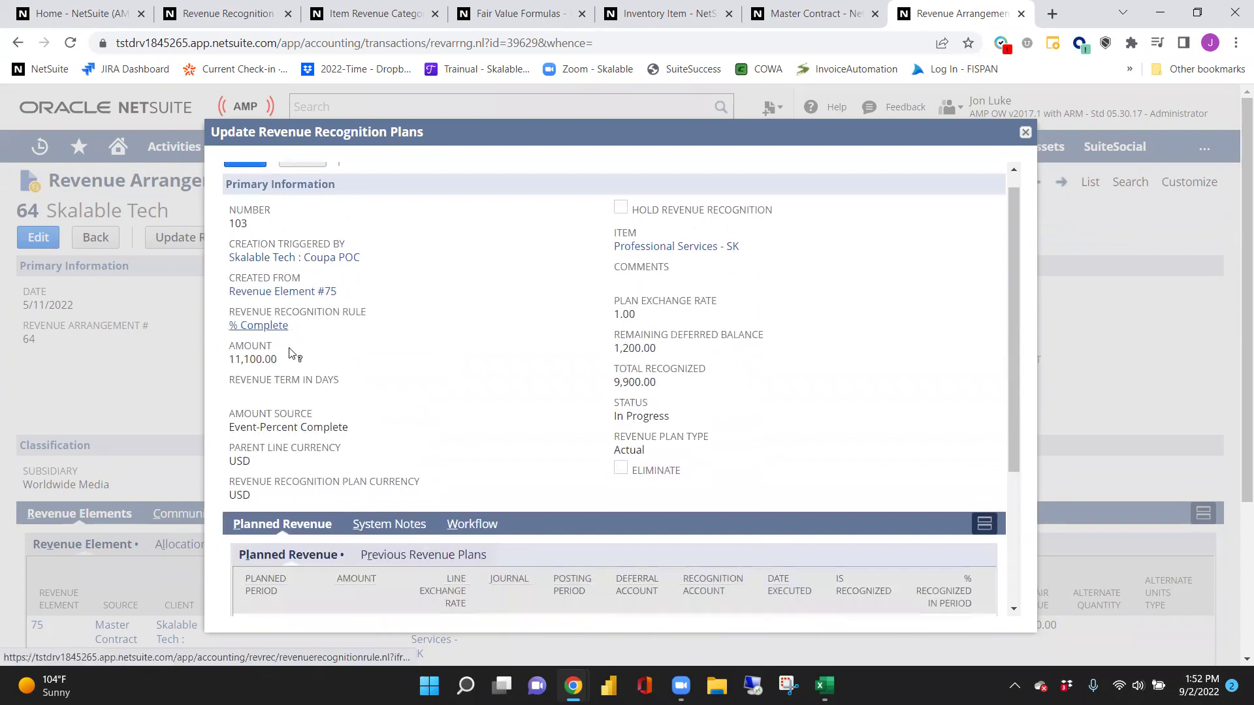
pyautogui.scroll(-3, 291, 353)
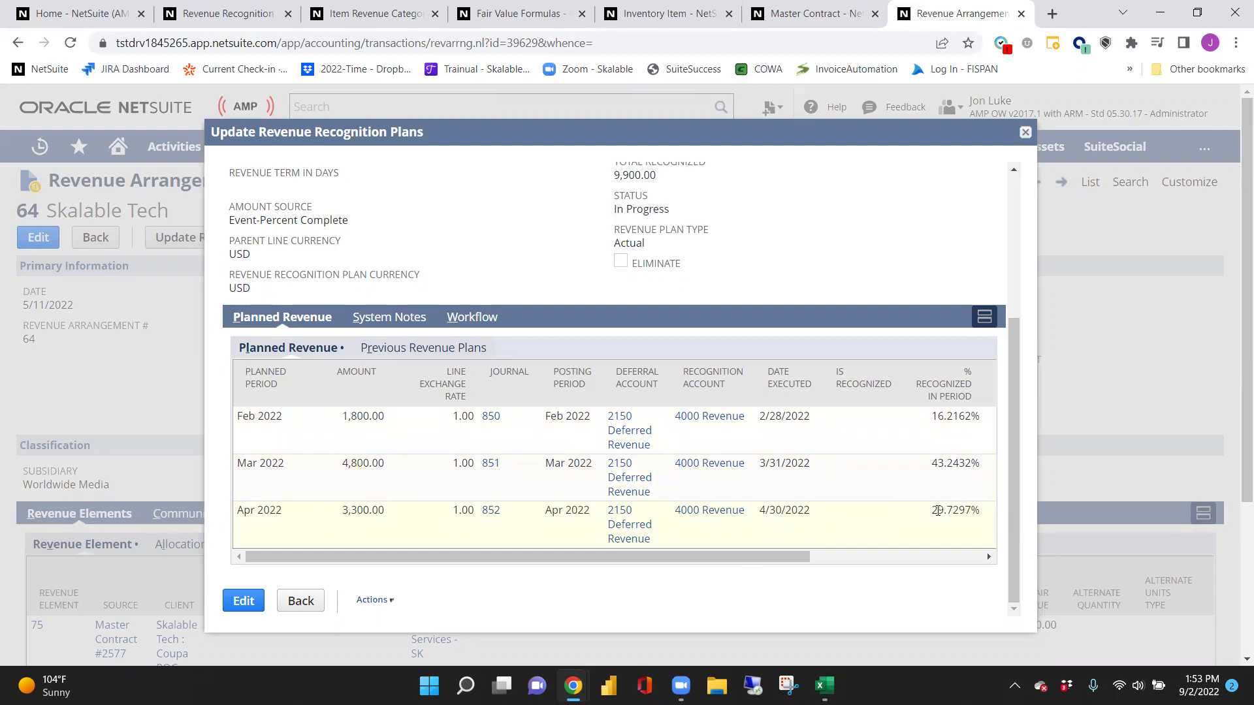
# Examine the cumulative recognized percentages and amounts in the Professional Services - SK plan, including April 2022, and close the plan
pyautogui.moveTo(808, 553); pyautogui.dragTo(906, 554)
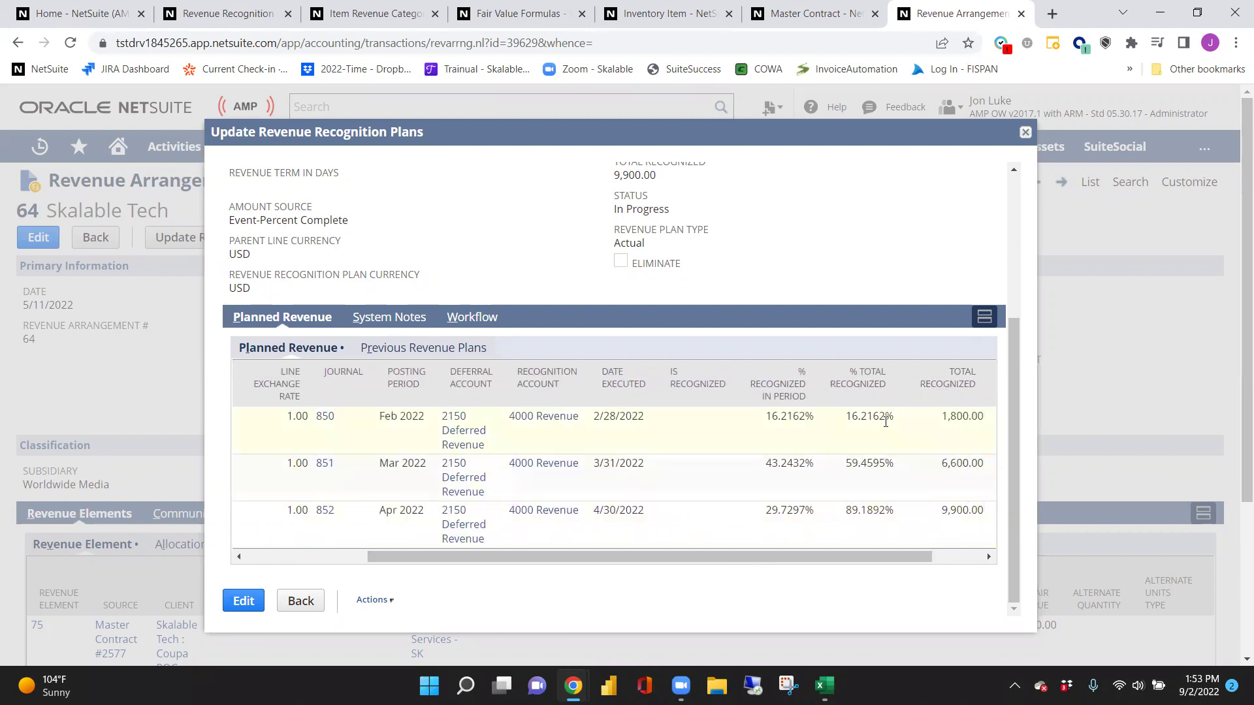
pyautogui.moveTo(846, 511); pyautogui.dragTo(885, 511)
pyautogui.scroll(1, 930, 436)
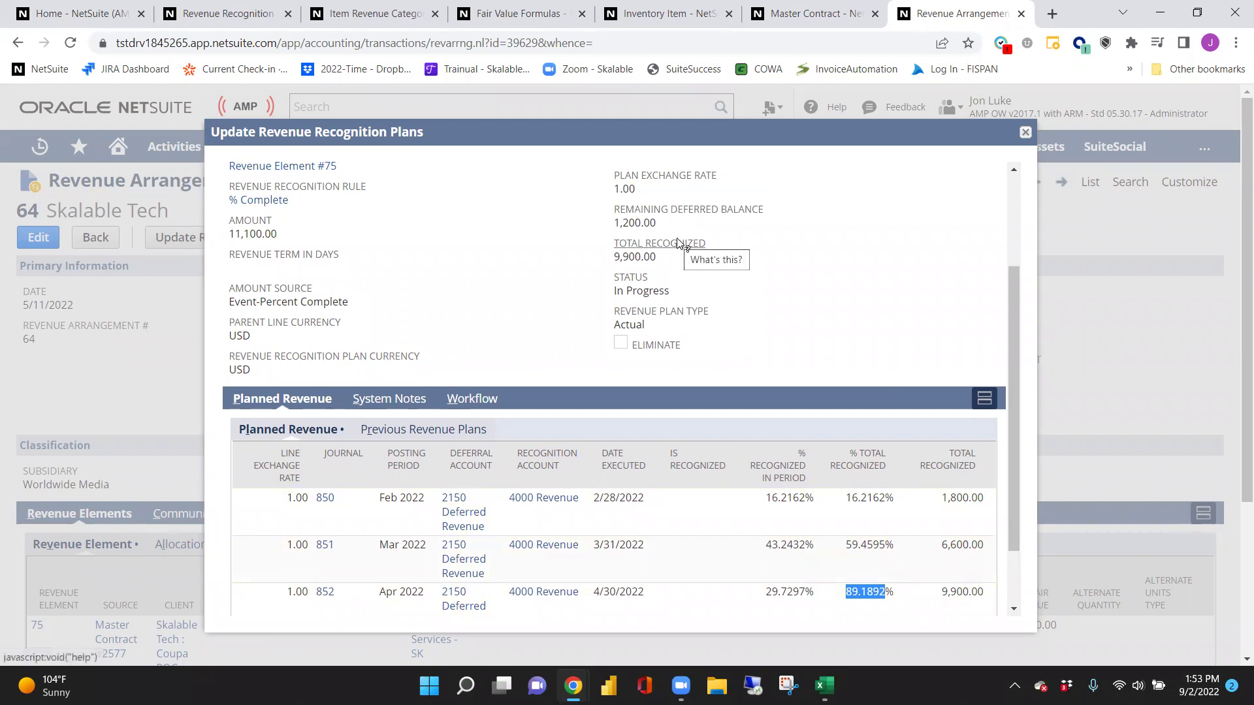
pyautogui.scroll(-2, 865, 444)
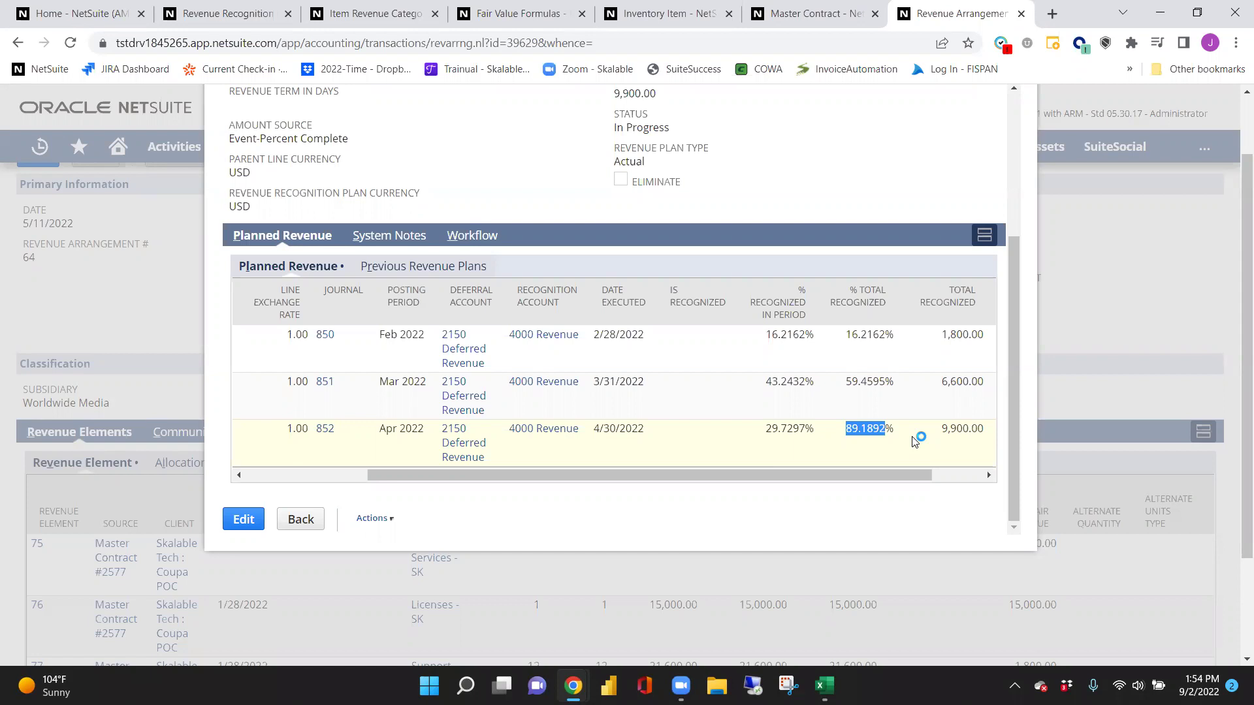
pyautogui.scroll(2, 1117, 457)
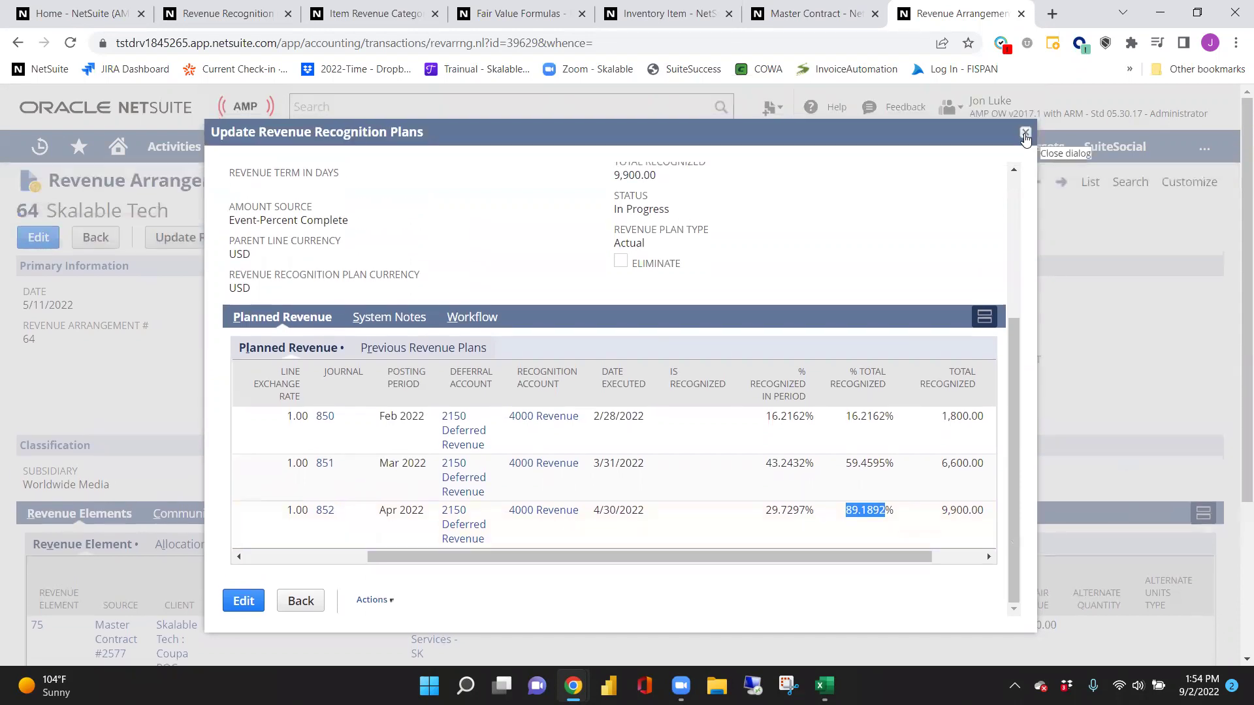
pyautogui.click(1025, 134)
# Display the arrangement's revenue plans again, open the Licenses - SK plan, and review its creation trigger, recognition rule and dates
pyautogui.click(400, 234)
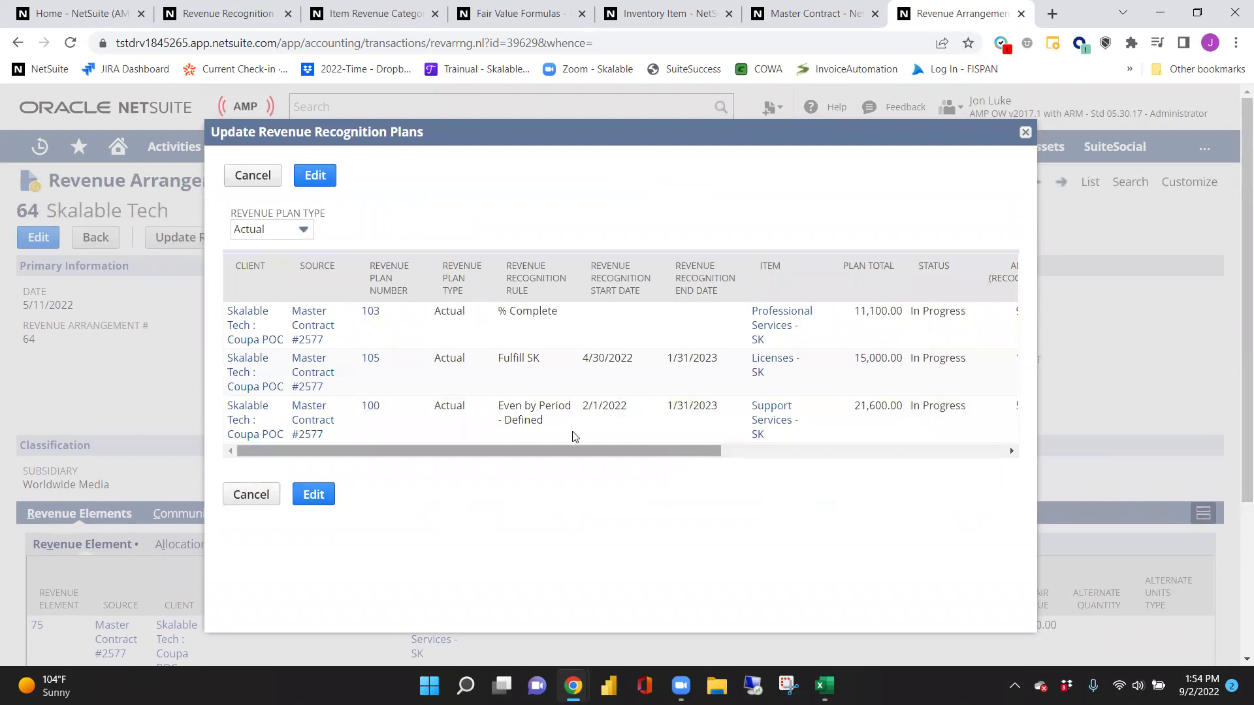
pyautogui.click(370, 360)
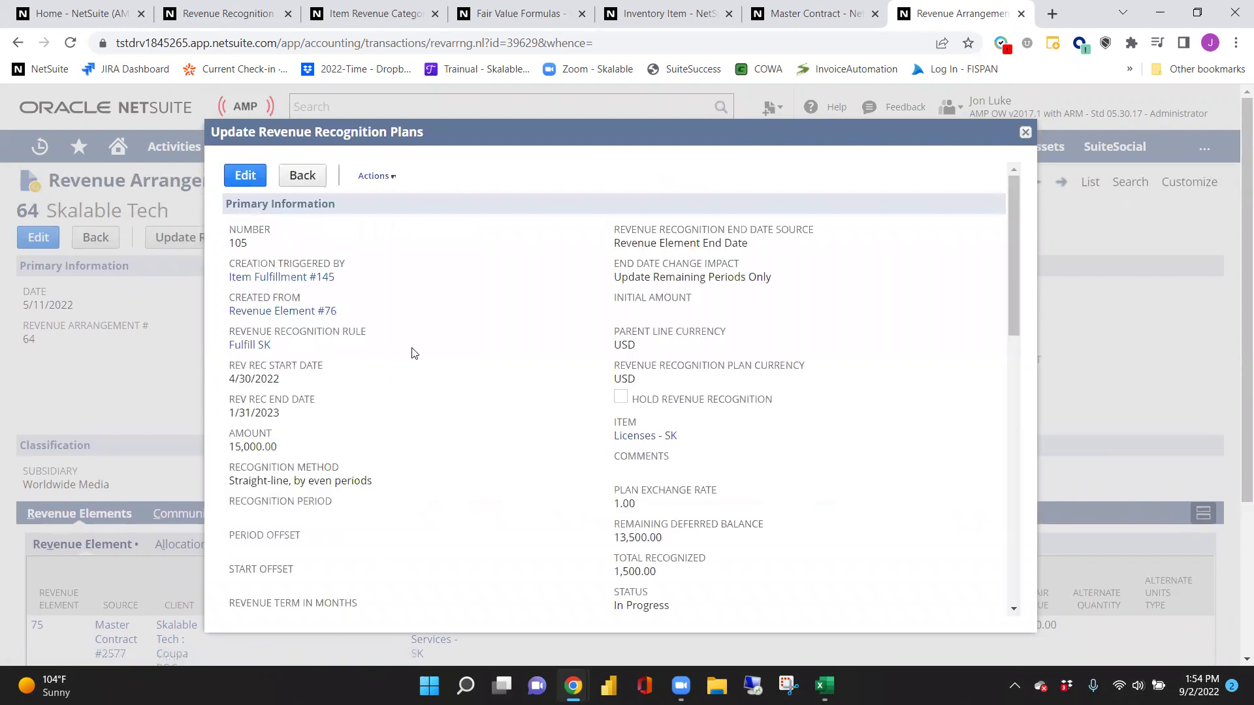
pyautogui.scroll(-1, 391, 327)
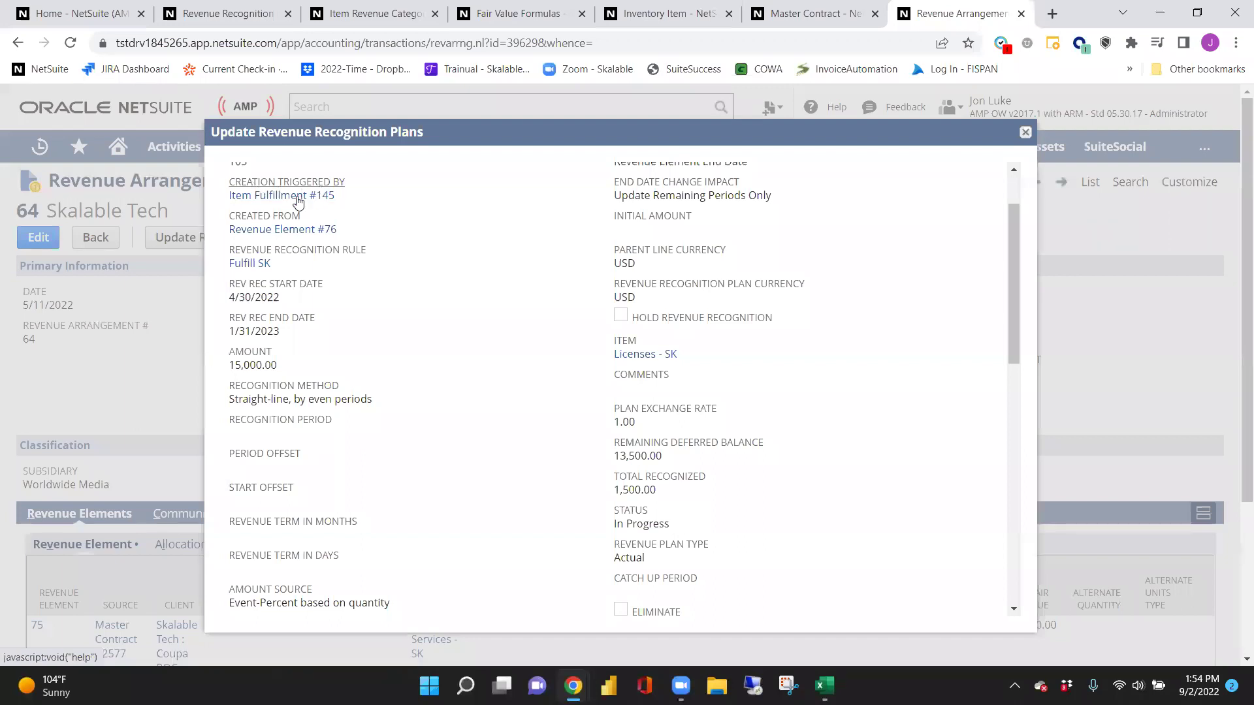
# Examine the Licenses - SK plan's planned revenue for each period from April 2022 to January 2023, and return to the revenue arrangement
pyautogui.scroll(-5, 499, 307)
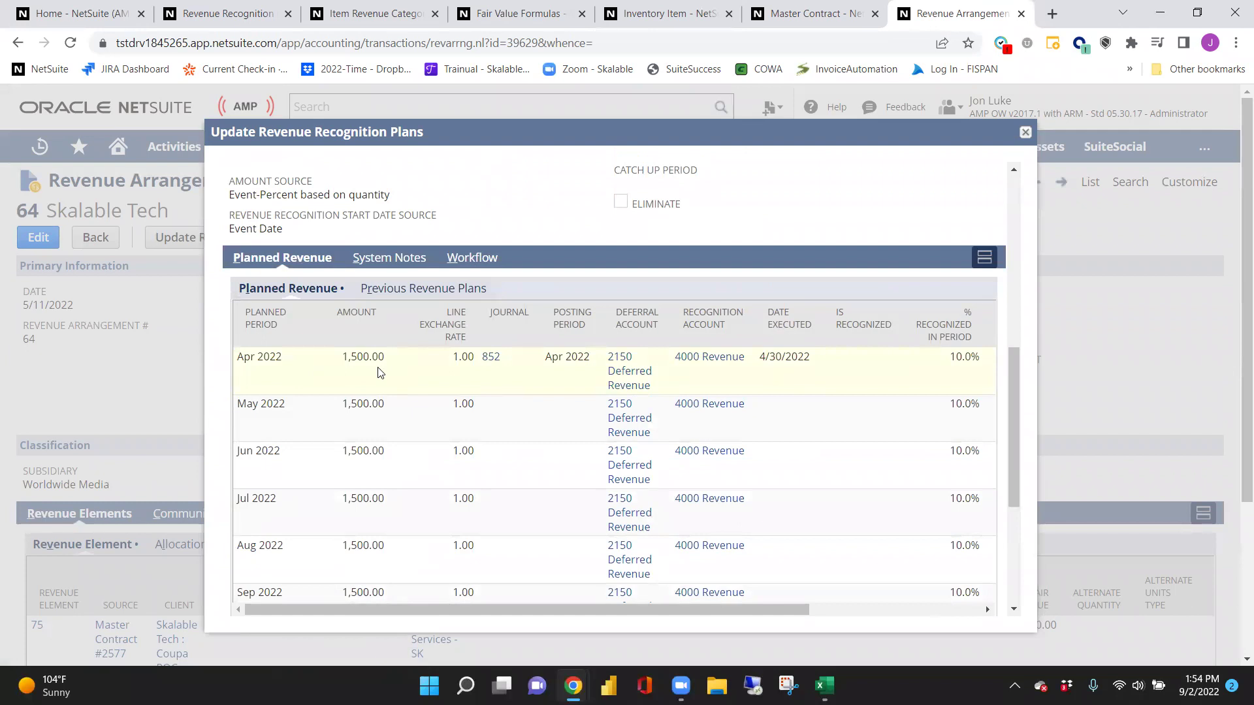
pyautogui.scroll(-2, 781, 370)
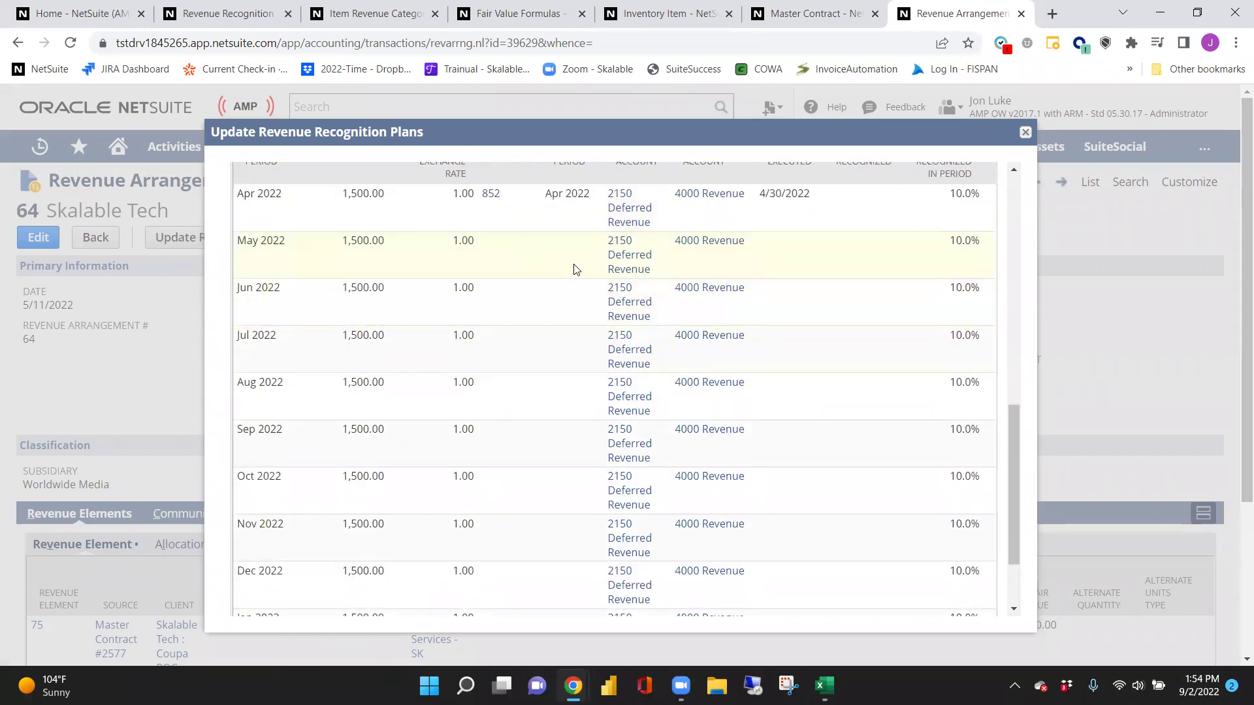
pyautogui.scroll(-3, 574, 270)
pyautogui.scroll(5, 549, 269)
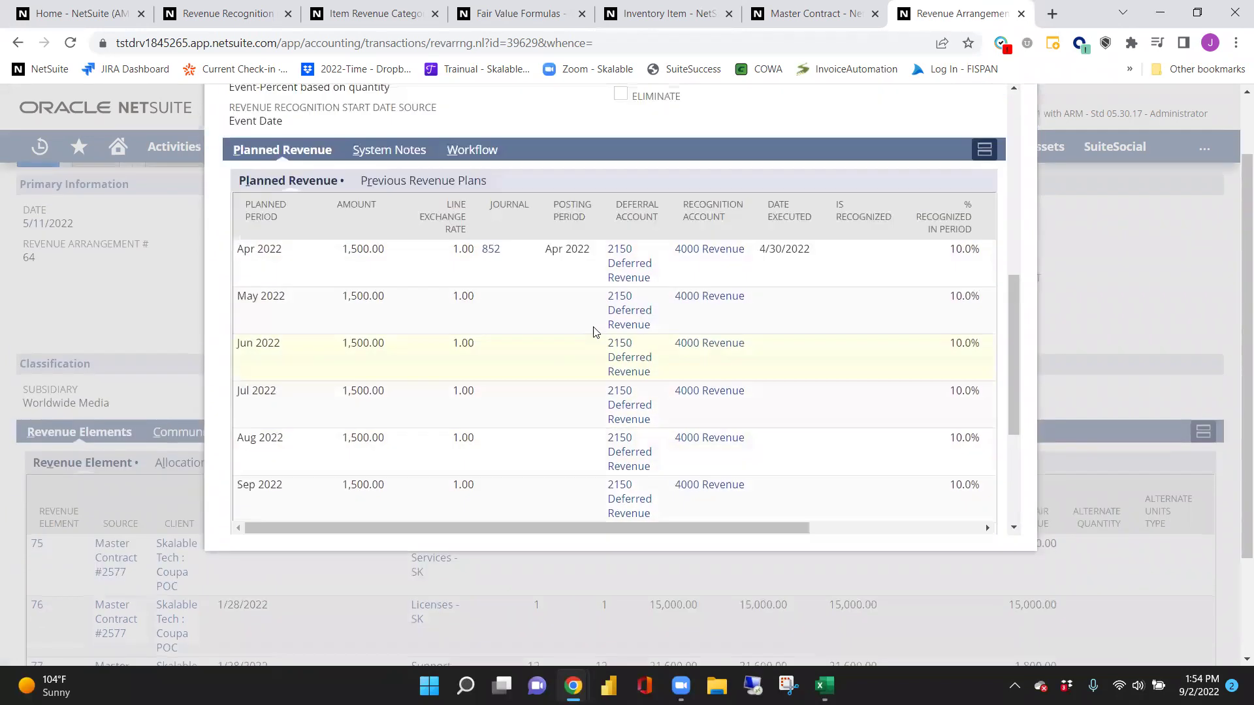
pyautogui.scroll(-3, 538, 287)
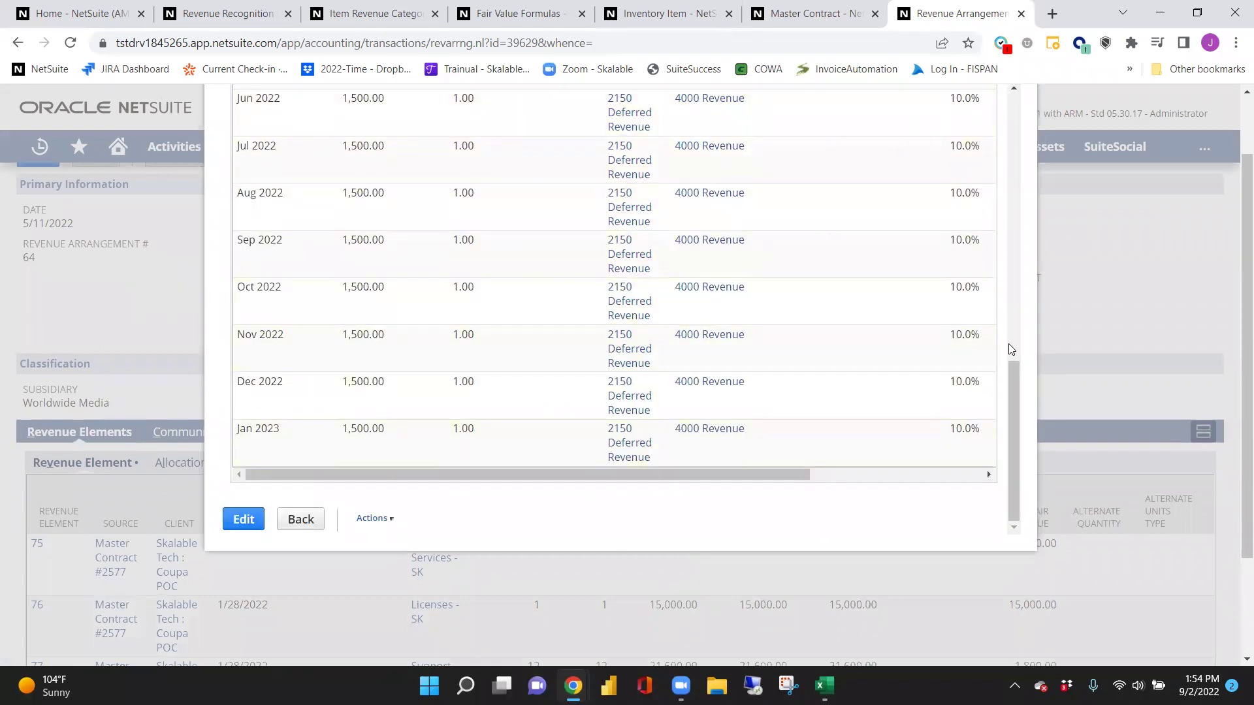
pyautogui.moveTo(1012, 386); pyautogui.dragTo(1006, 331)
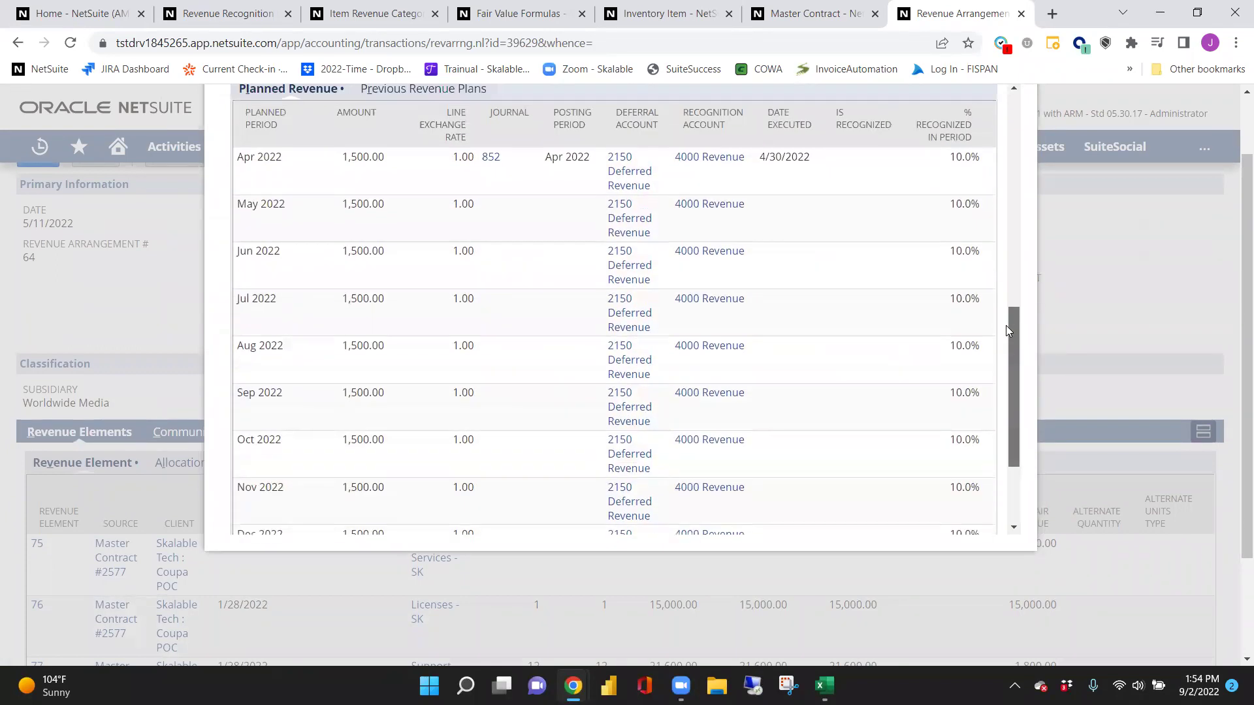
pyautogui.moveTo(1007, 326); pyautogui.dragTo(1006, 306)
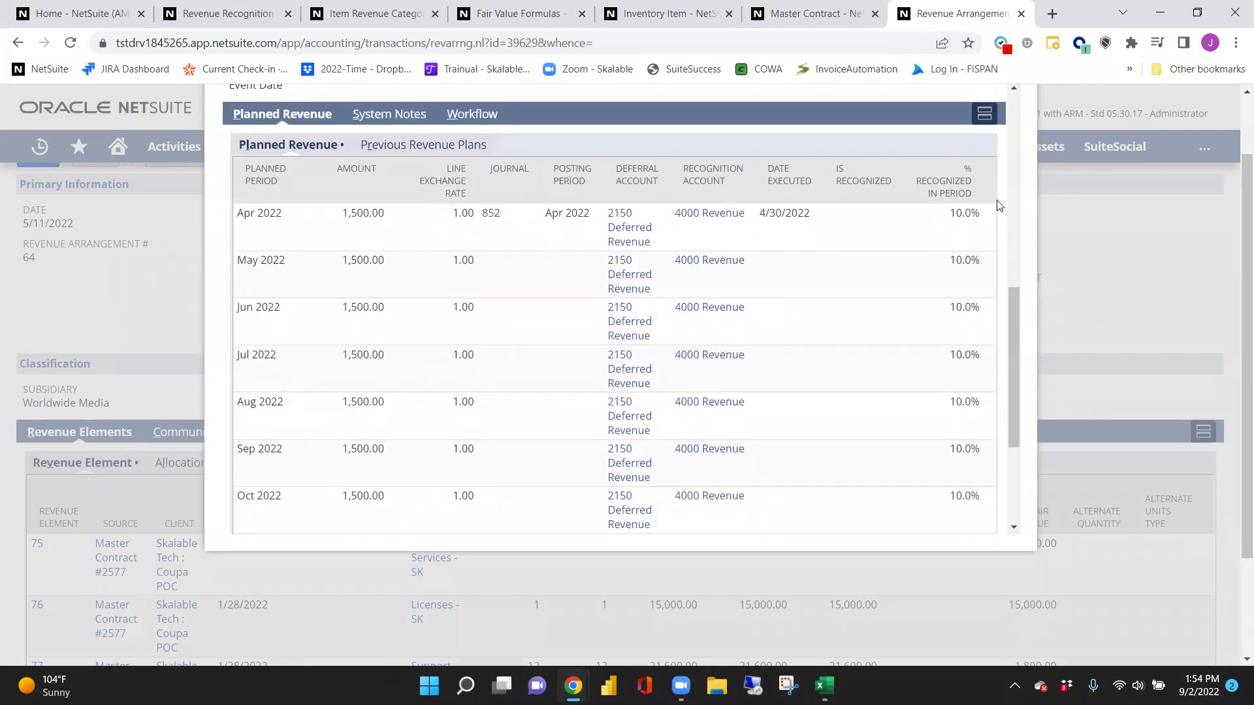
pyautogui.scroll(2, 1032, 248)
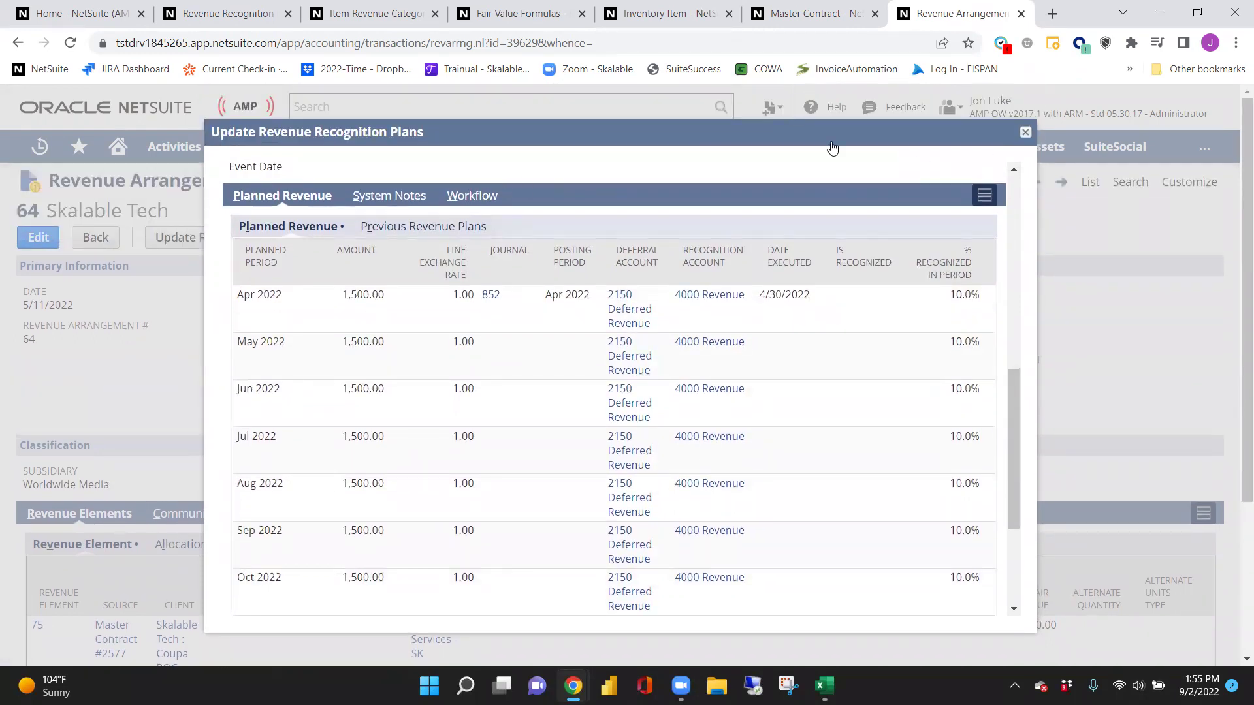
pyautogui.click(1025, 133)
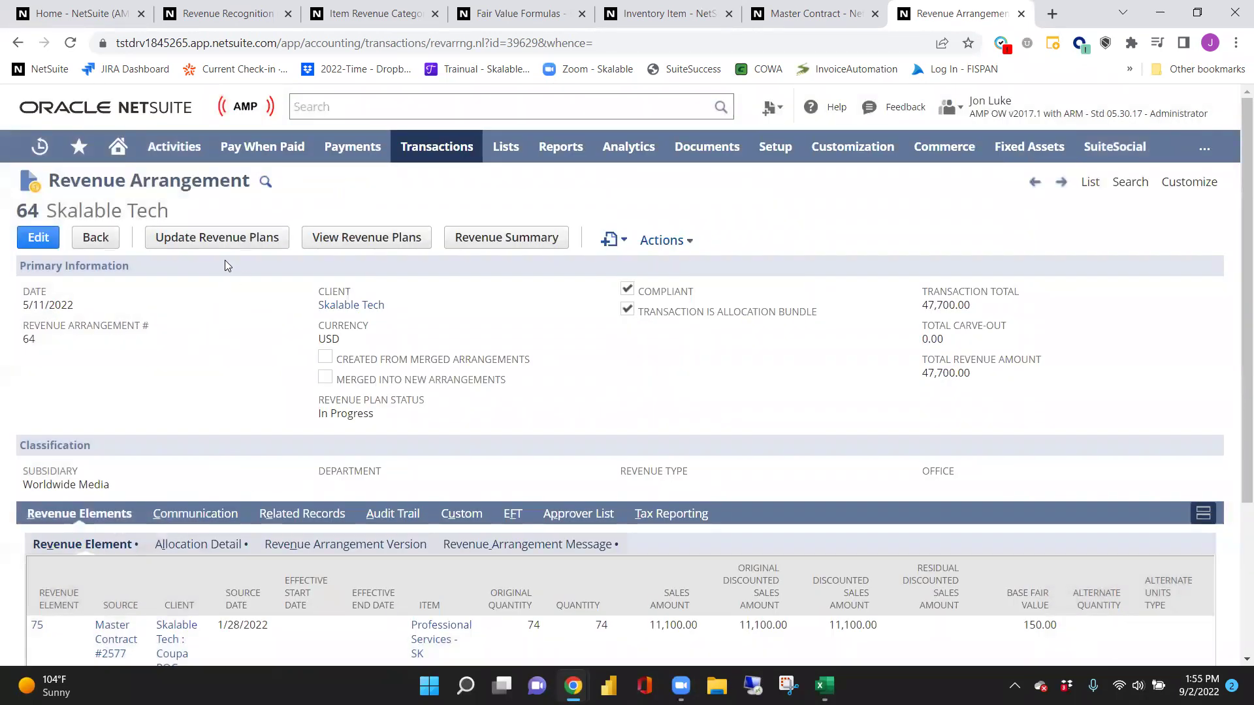